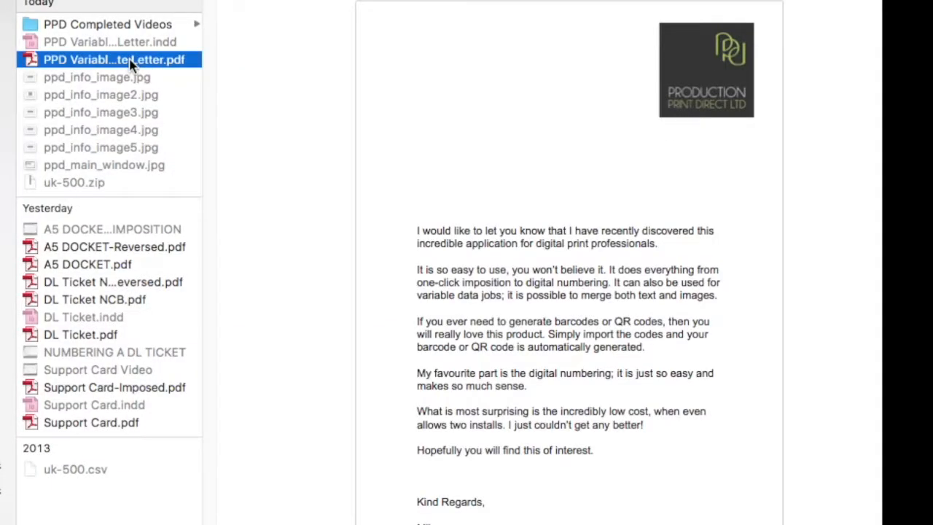
- Open the PPD variable letter PDF as the layout template and scale the page view to show the letterhead
double_click(129, 65)
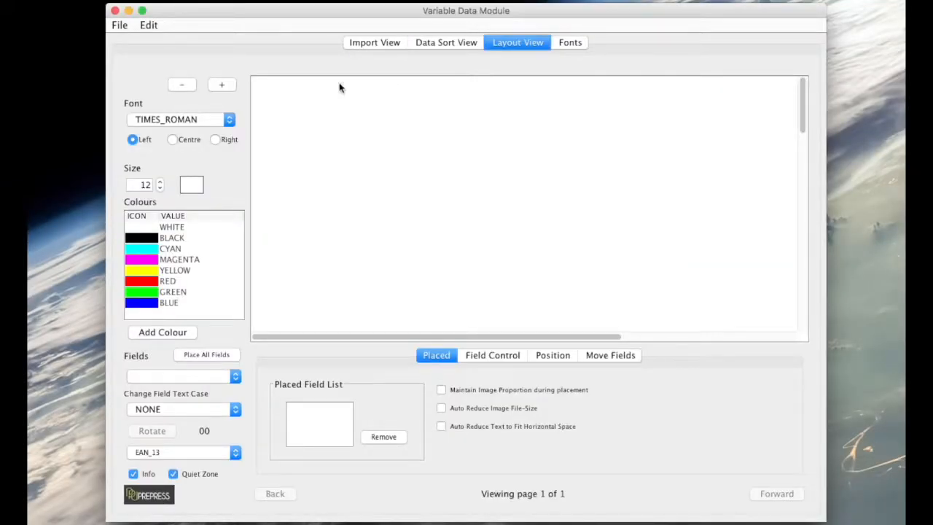
click(181, 83)
click(181, 83)
click(181, 83)
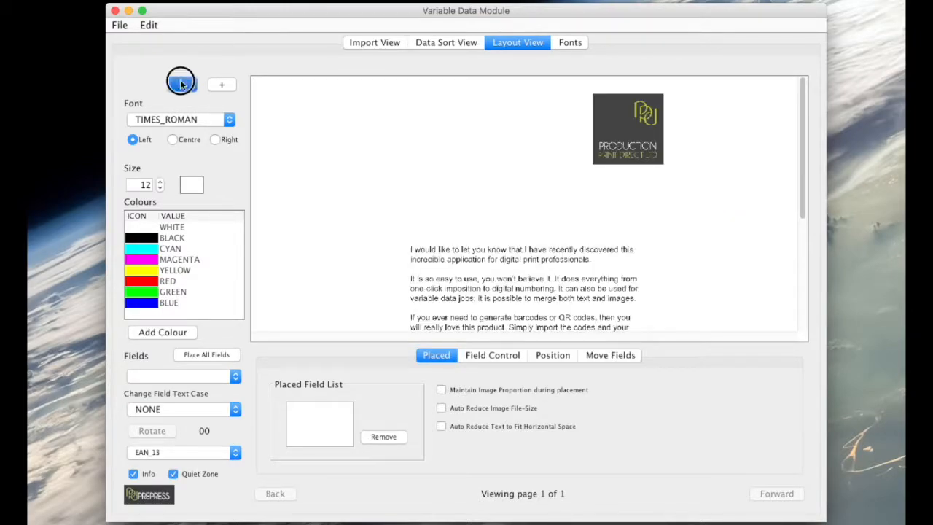
click(181, 84)
click(221, 85)
click(221, 83)
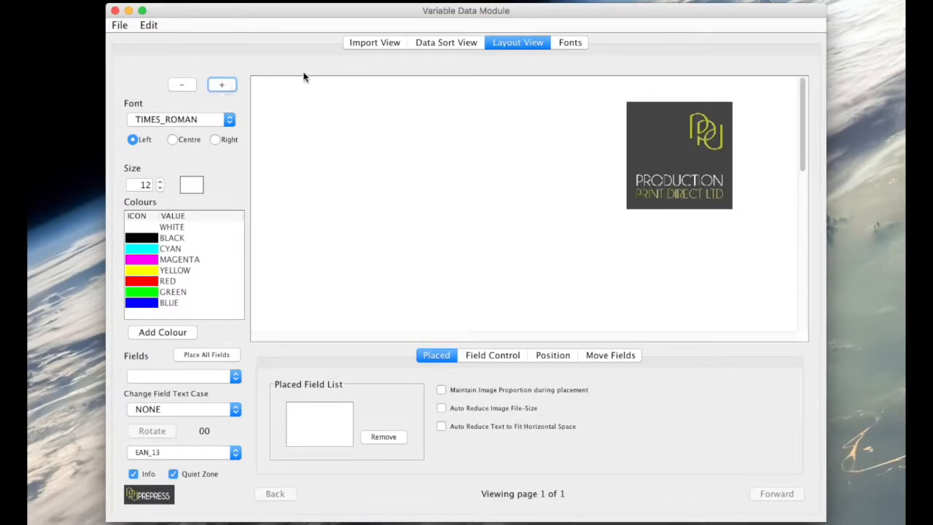
- Import the uk-500.csv data file and set its separator to COMMA
click(121, 26)
click(133, 48)
click(63, 474)
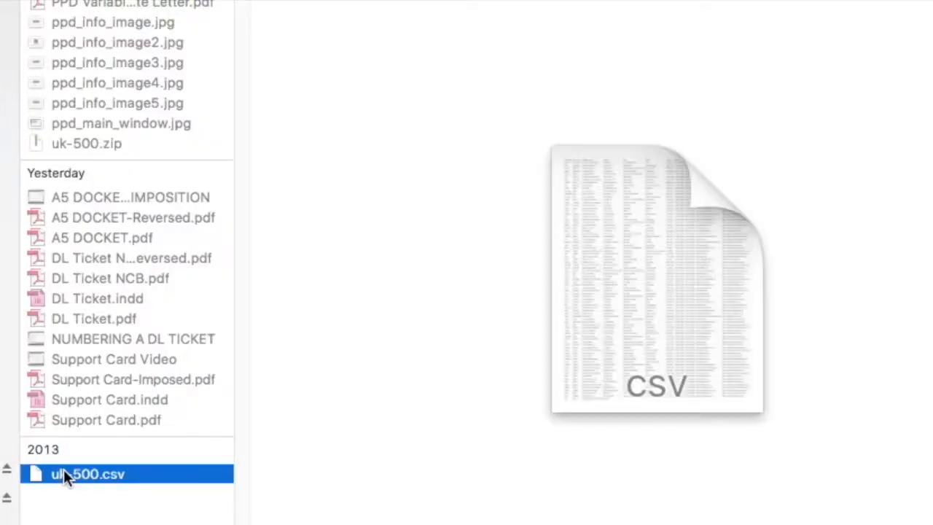
double_click(64, 470)
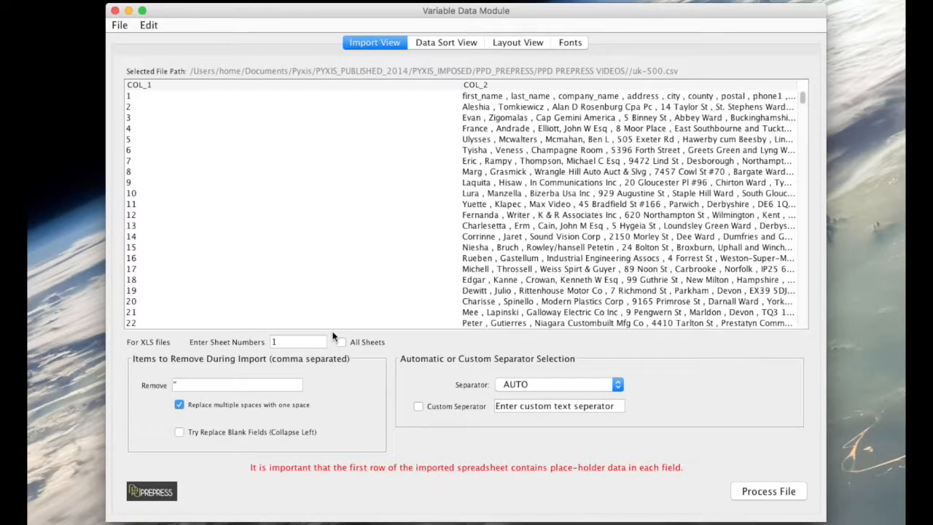
click(548, 385)
click(539, 447)
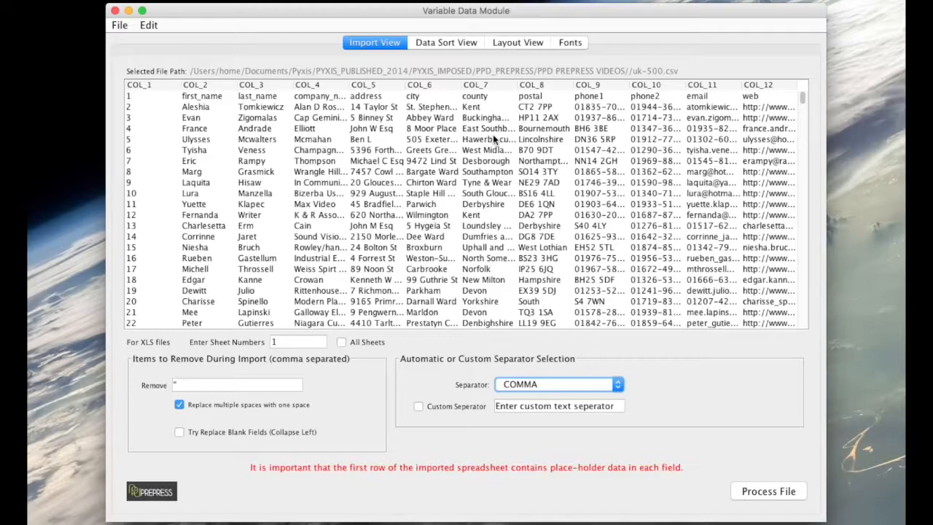
- Check the imported records through to the last row and add COL_2 as the first data field
click(452, 40)
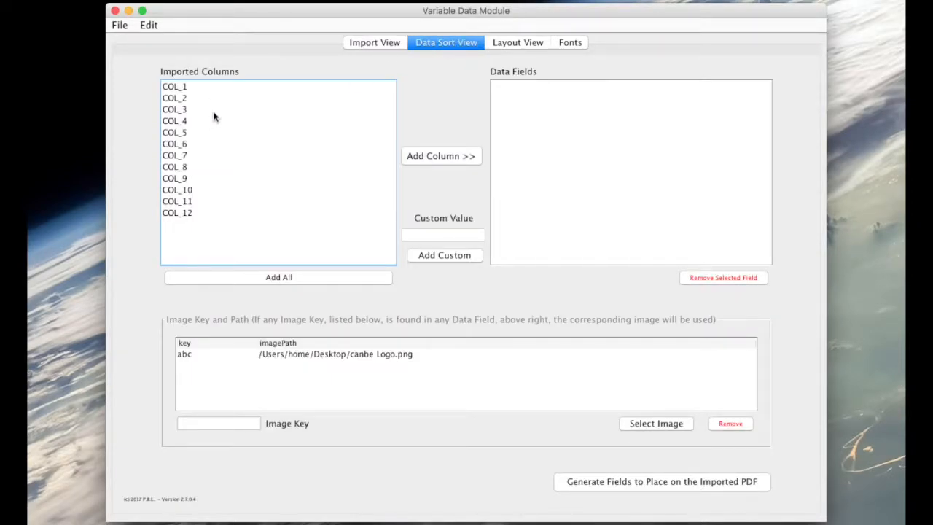
click(375, 43)
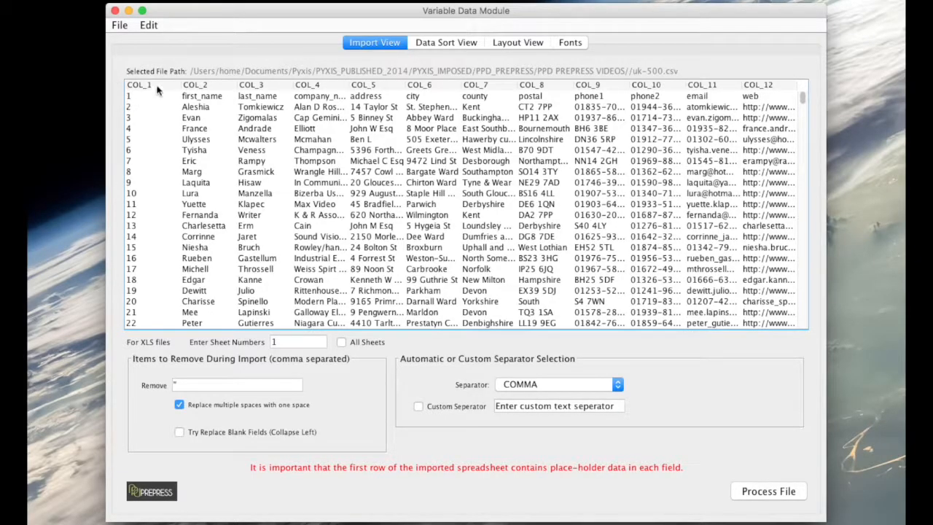
drag(805, 104, 809, 323)
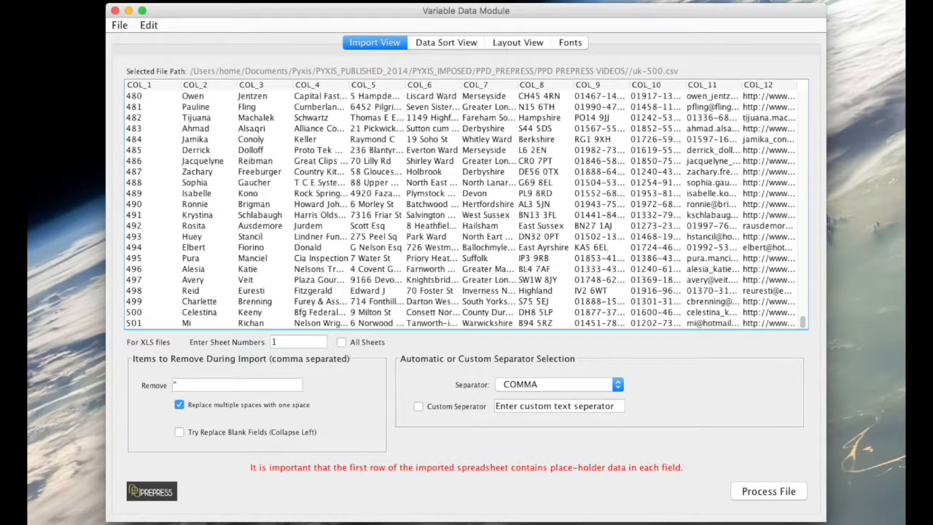
drag(804, 323, 805, 91)
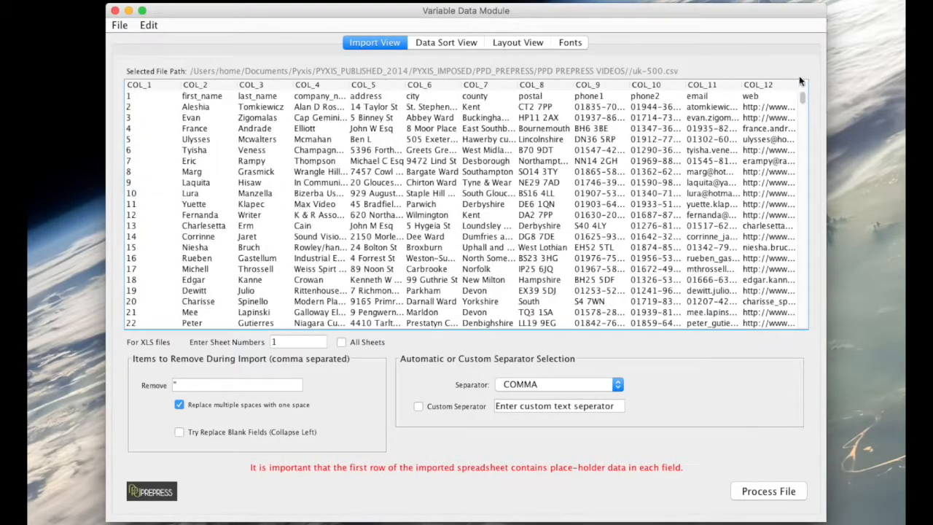
click(454, 42)
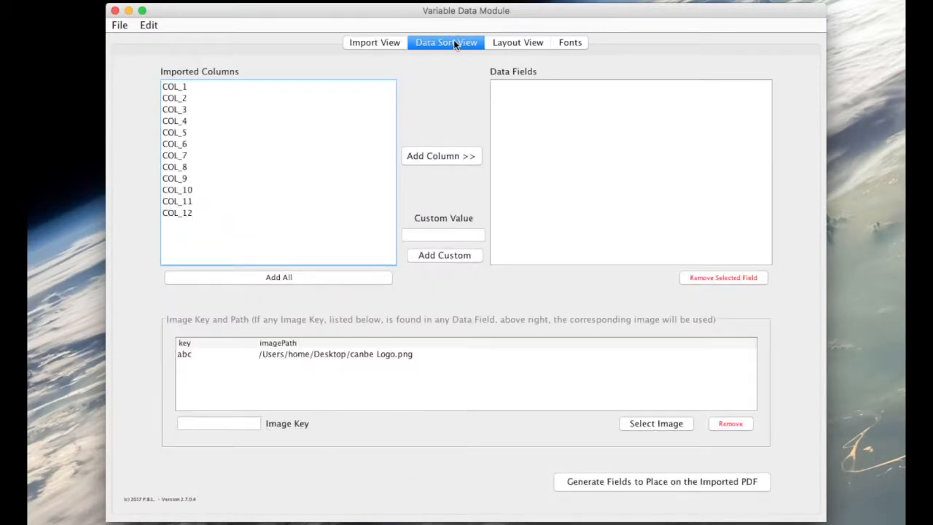
click(177, 98)
click(442, 156)
- Append a custom space and COL_3 to the COL_2 data field so both names form one field
click(509, 86)
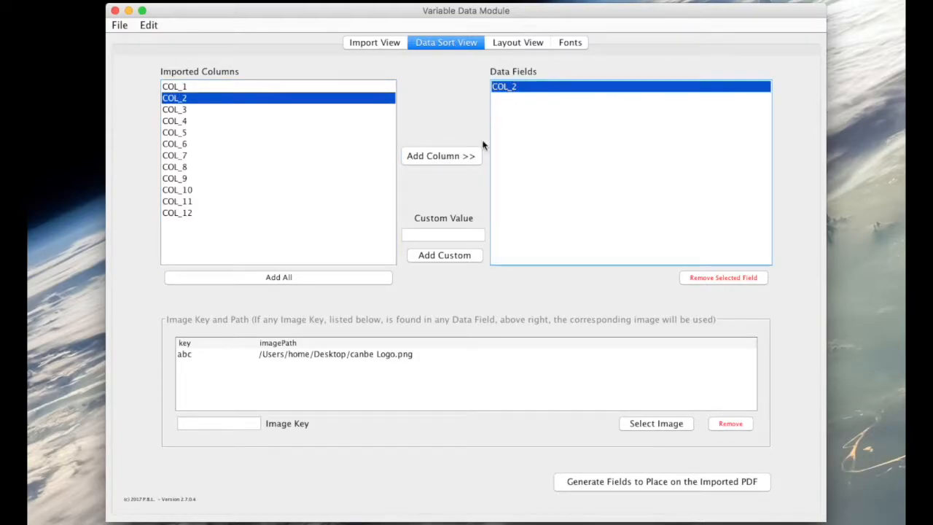
click(418, 232)
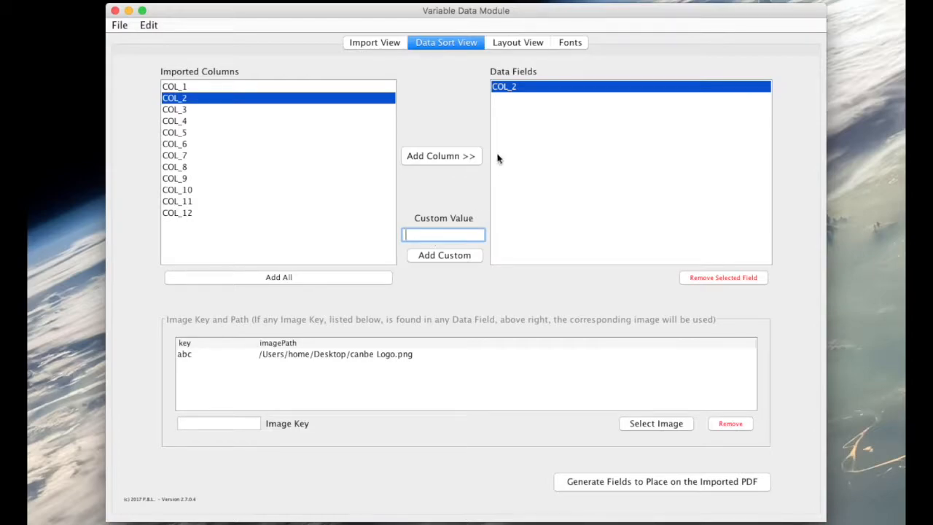
click(443, 255)
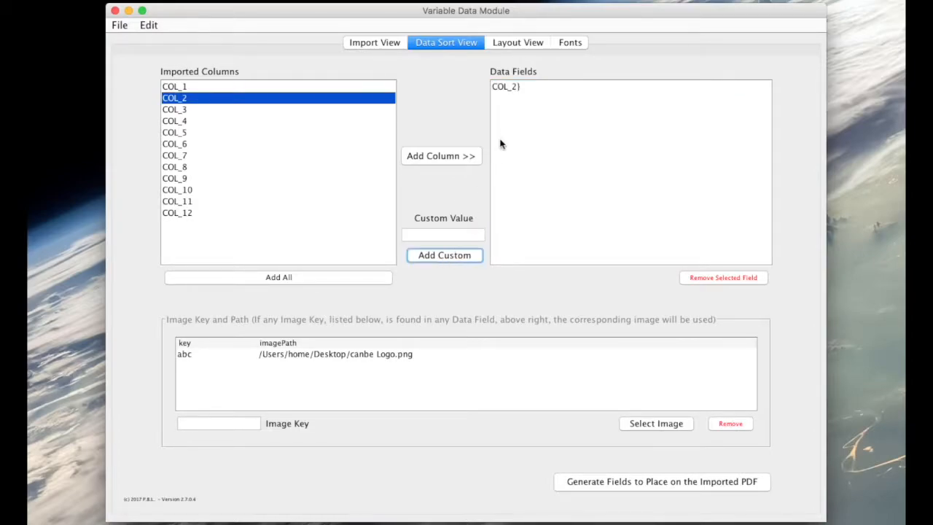
click(512, 87)
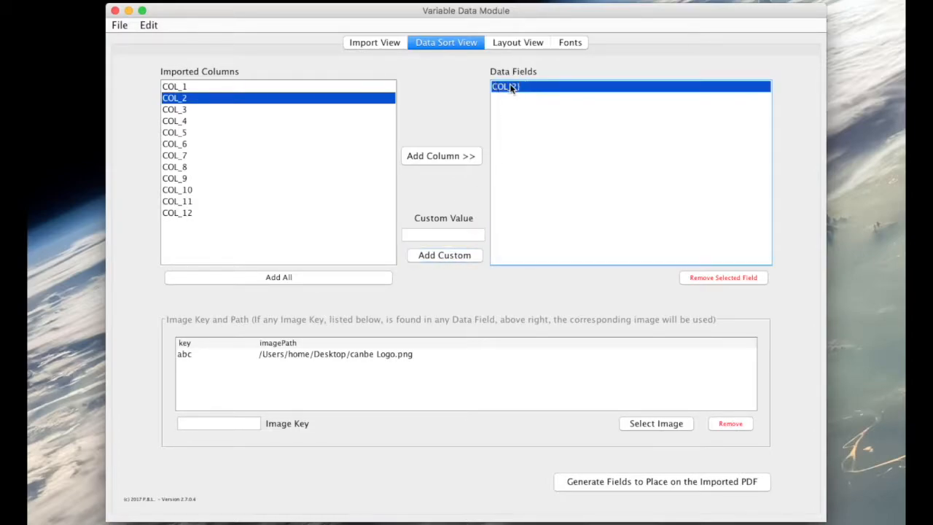
click(186, 110)
click(441, 157)
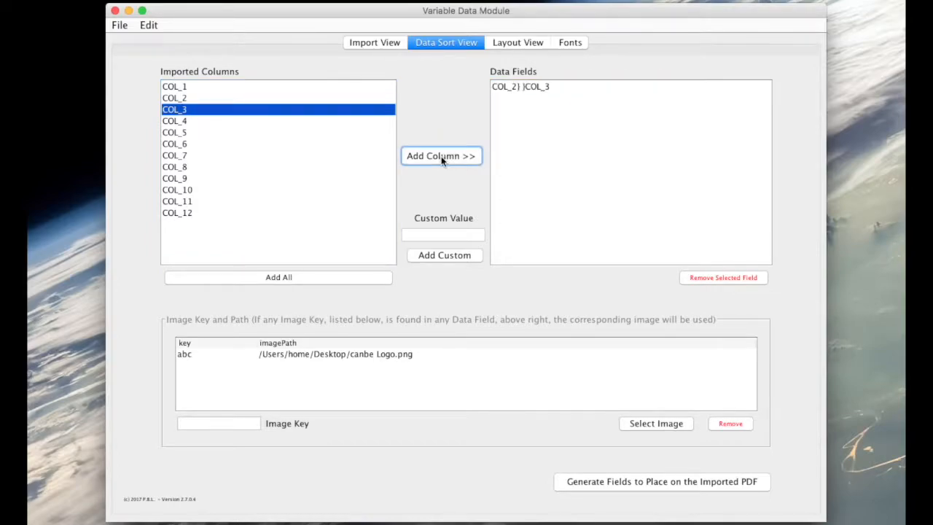
- Add COL_4, COL_5, COL_6, COL_7 and COL_8 as separate data fields
click(186, 121)
click(413, 156)
click(193, 133)
click(451, 167)
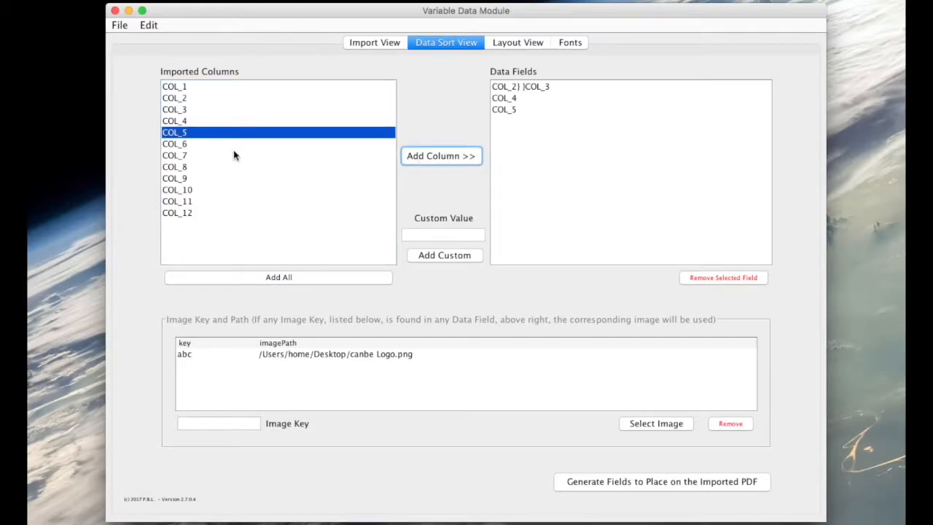
click(185, 144)
click(445, 160)
click(181, 155)
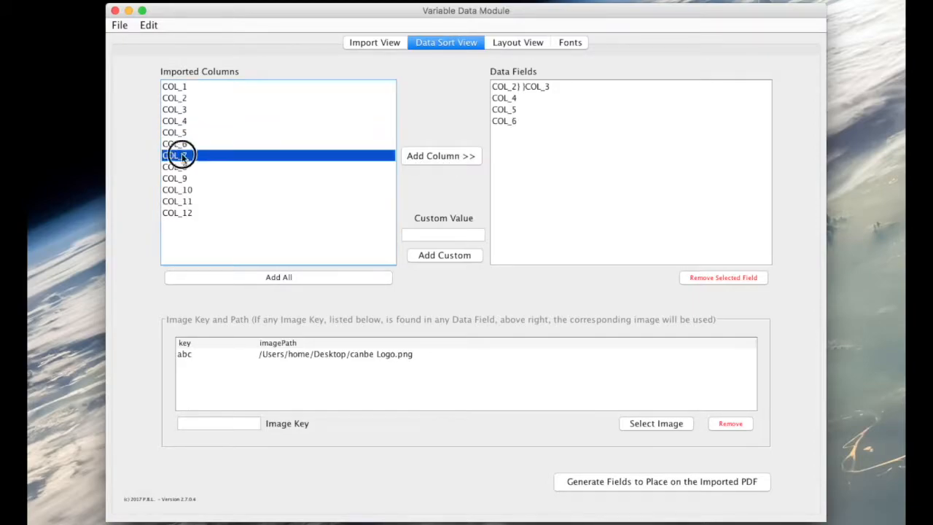
click(420, 162)
click(178, 169)
click(419, 158)
- Create a custom data field with the text "Dear " and append COL_2 to it
click(380, 43)
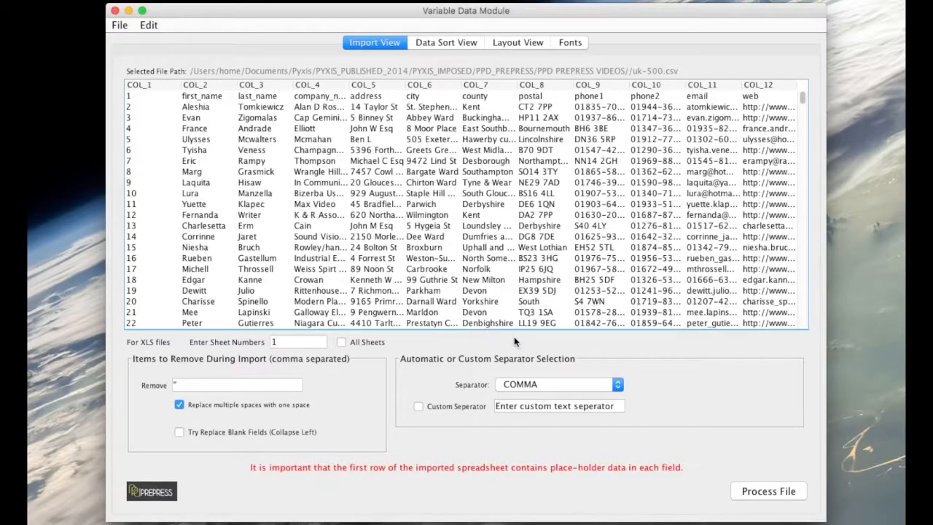
click(446, 43)
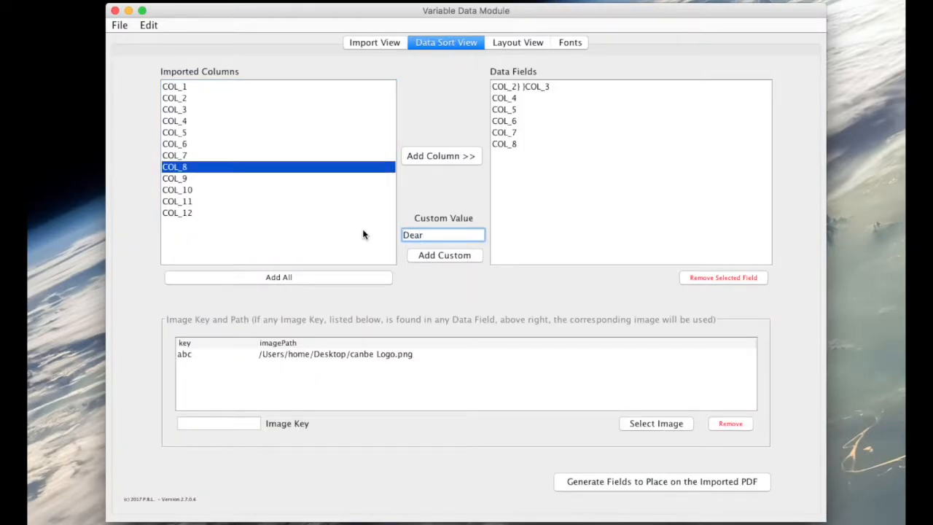
click(442, 254)
click(503, 155)
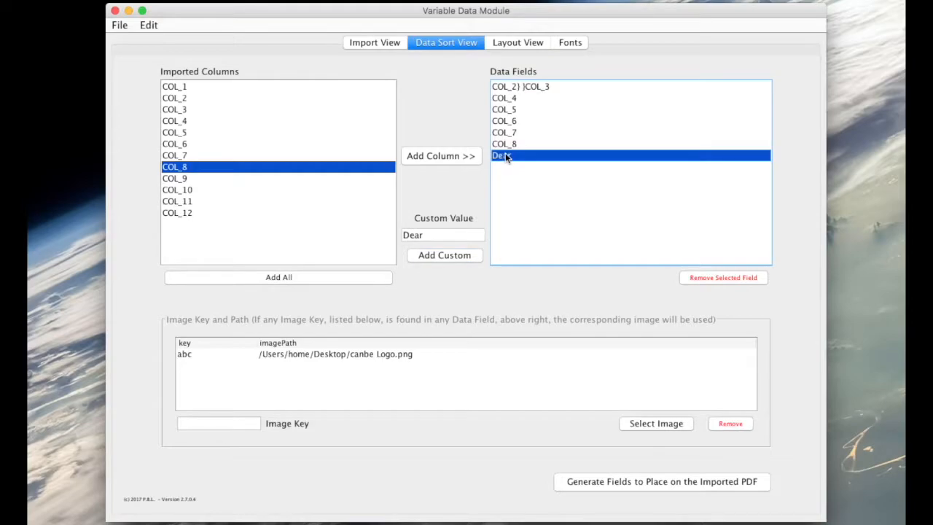
click(182, 100)
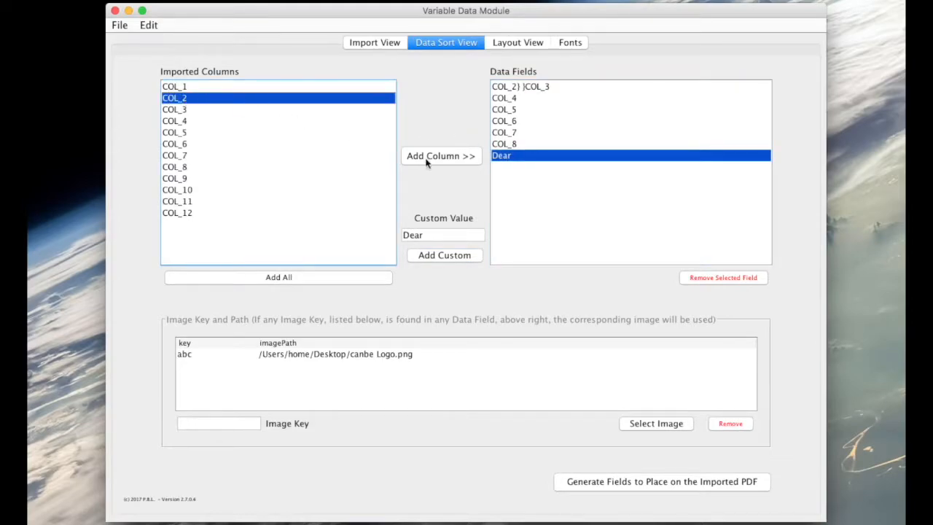
click(387, 43)
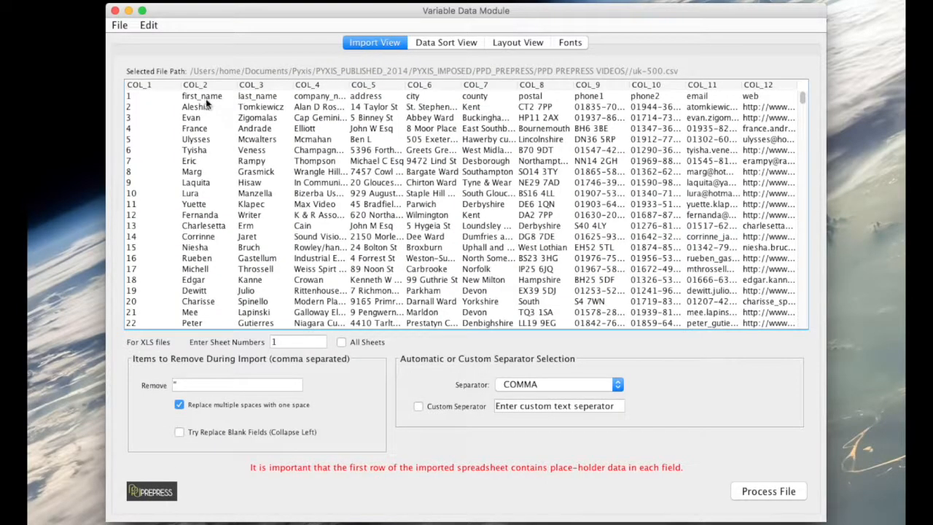
click(429, 42)
click(452, 159)
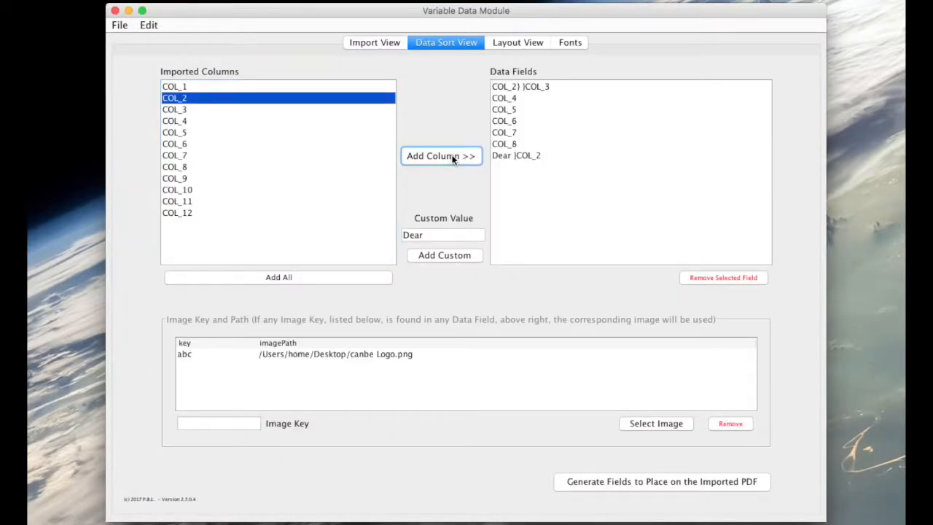
- Append a custom comma to the end of the "Dear" greeting data field
double_click(436, 235)
text(,)
click(535, 154)
click(446, 257)
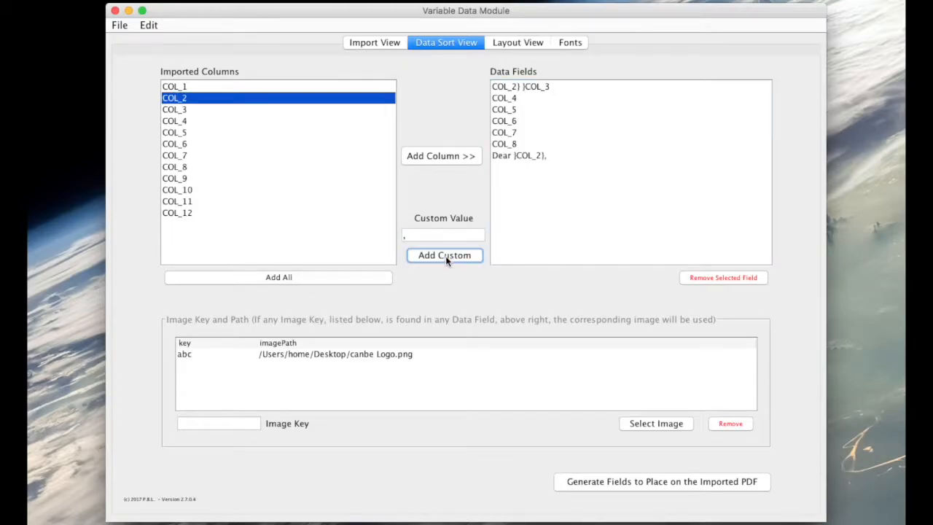
- Generate the fields and place all of them on the imported letter PDF
click(651, 483)
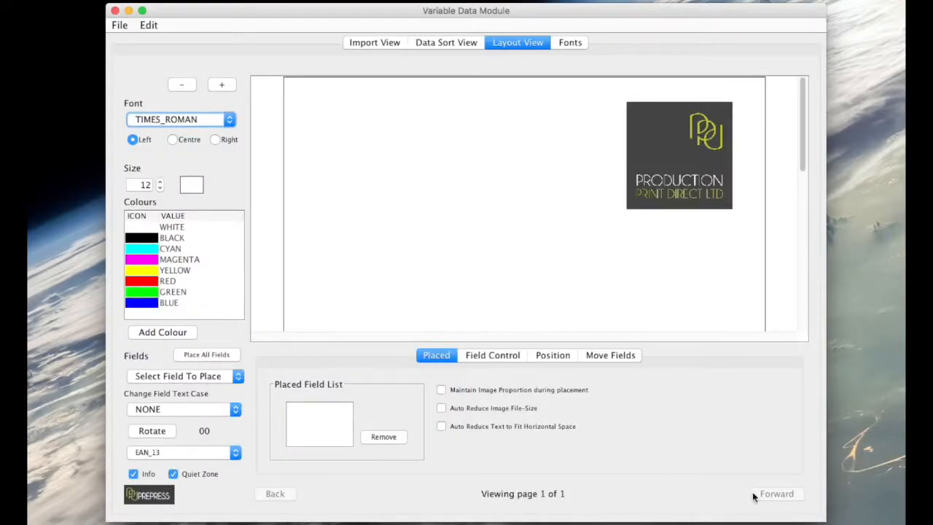
click(183, 86)
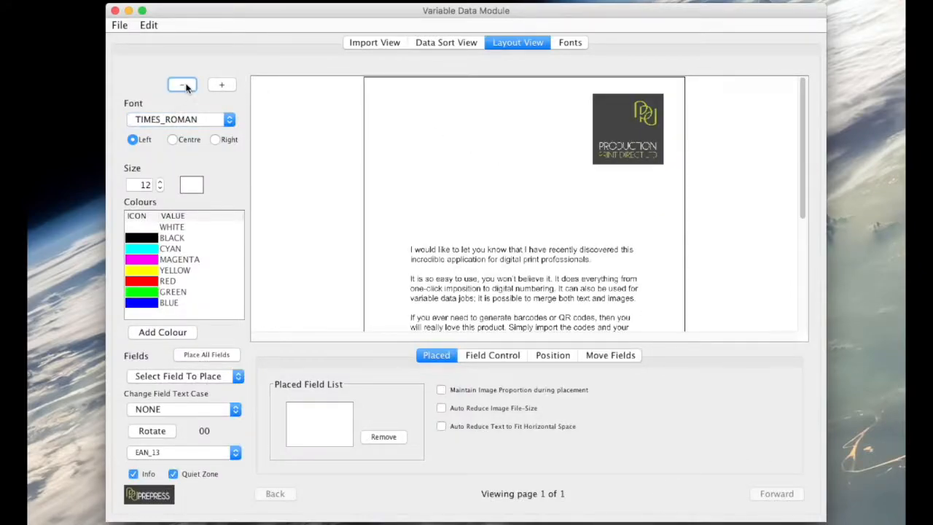
click(216, 353)
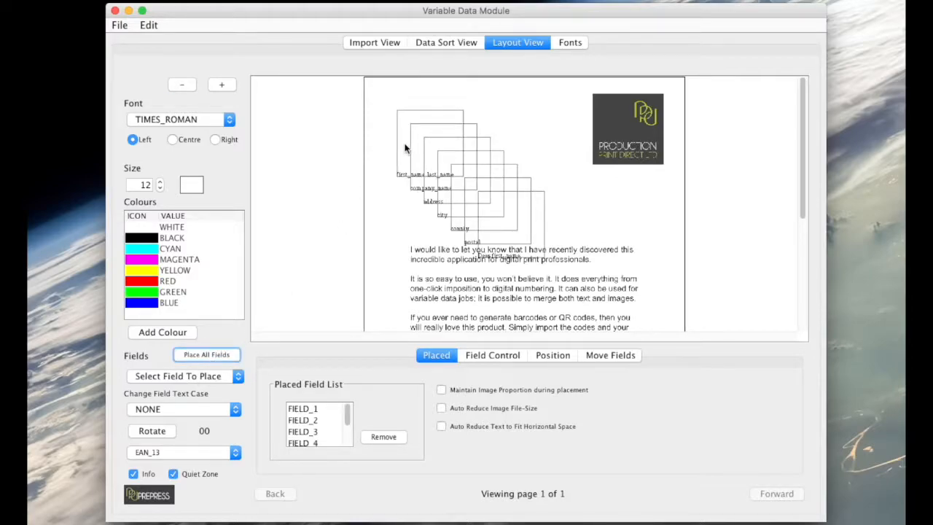
- Shape the first and last name field into a single-line box above the letter text, near its left margin, and select it
drag(405, 151, 450, 154)
click(450, 154)
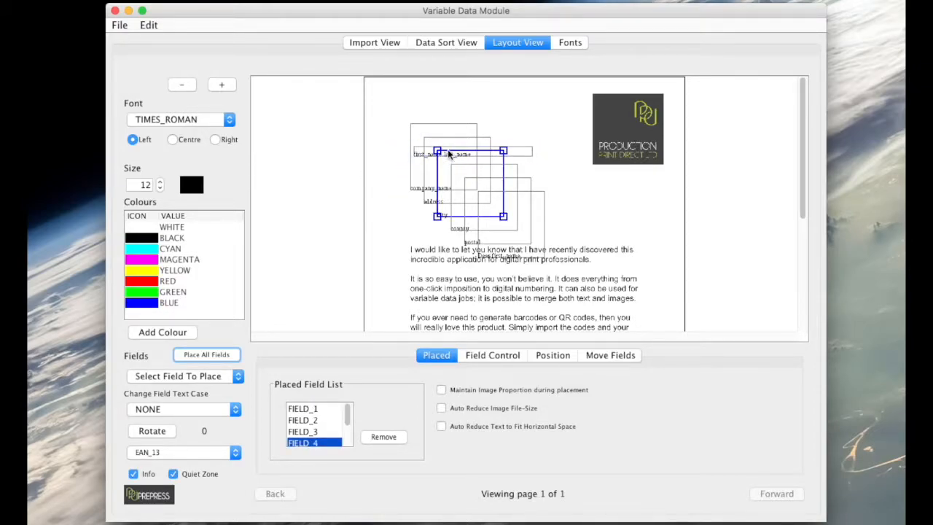
click(528, 152)
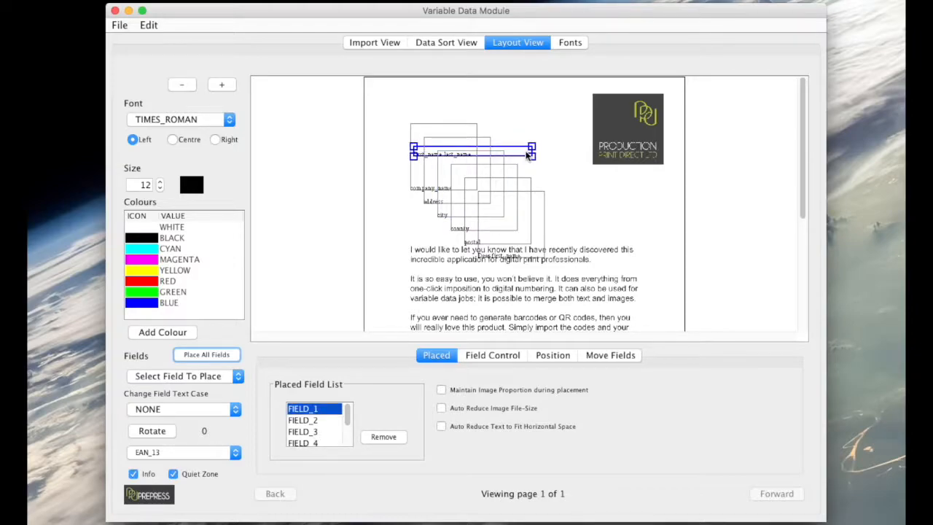
- Equalize the placed fields to the name field with Selected Font and Font Size enabled and field alignment LEFT
click(476, 356)
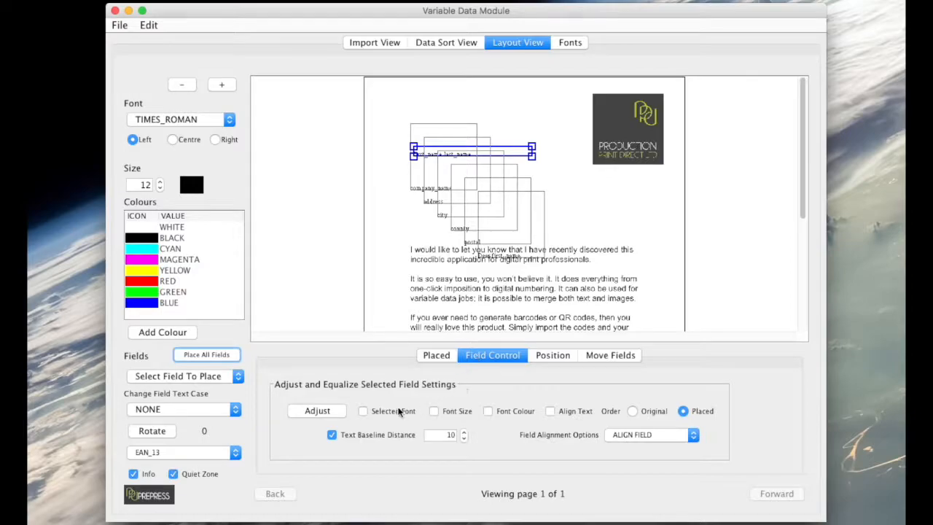
click(364, 411)
click(435, 411)
click(649, 435)
click(641, 445)
click(321, 412)
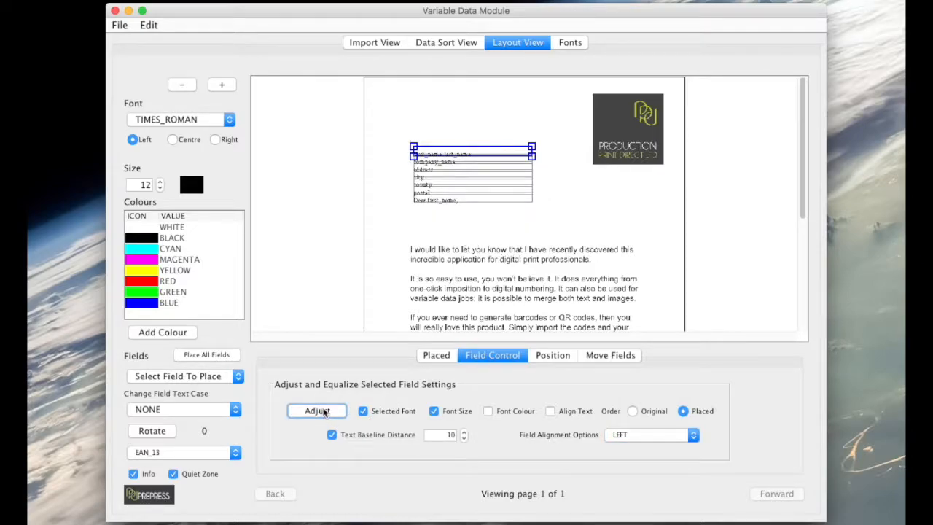
- Set the name field to HELVETICA, size 15, and apply the field adjustment to match the other placed fields
click(197, 120)
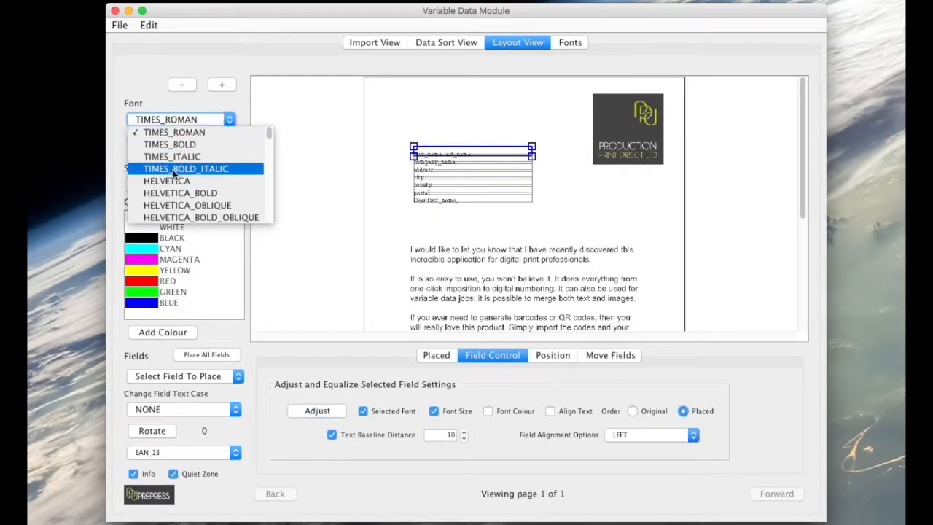
click(168, 181)
click(162, 182)
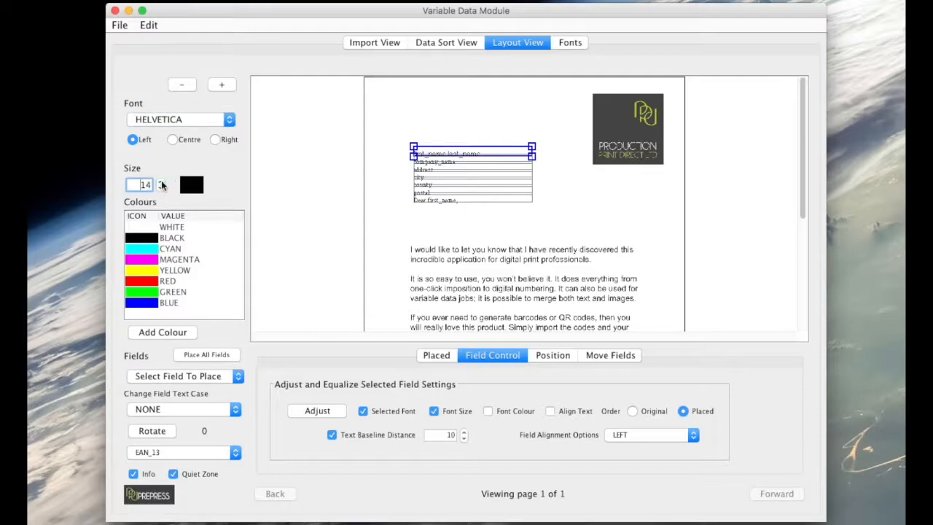
click(161, 183)
click(327, 412)
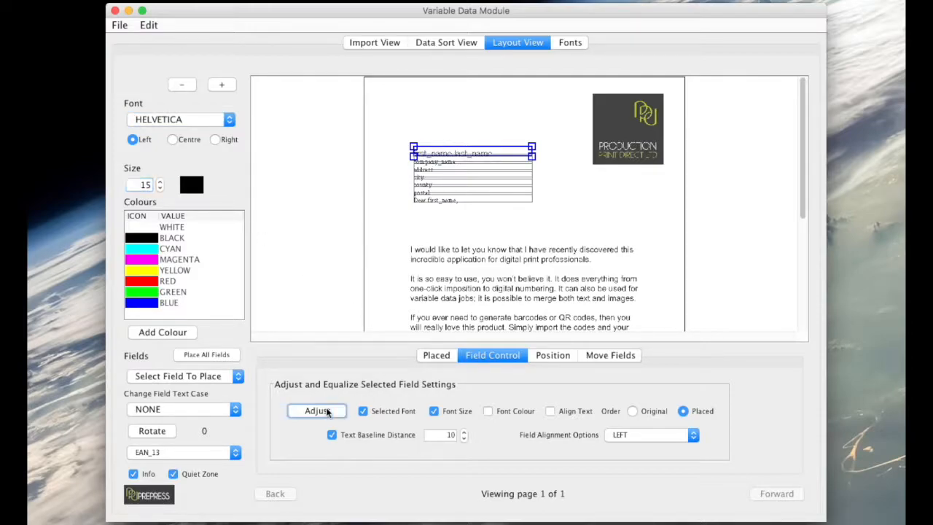
- Set the text baseline distance to 12 and apply the adjustment to all placed fields
click(464, 432)
click(464, 432)
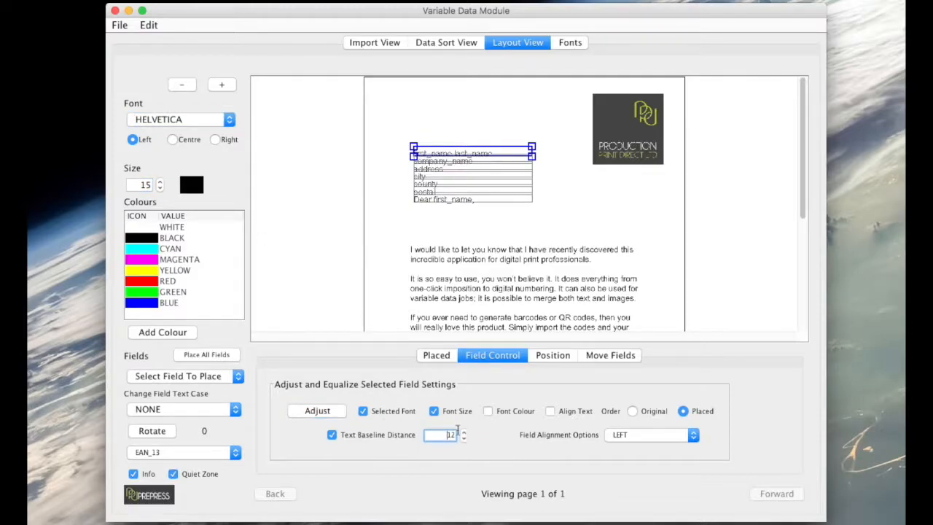
click(317, 411)
- Nudge the name field left to line up with the letter text and realign the other placed fields to it
click(223, 86)
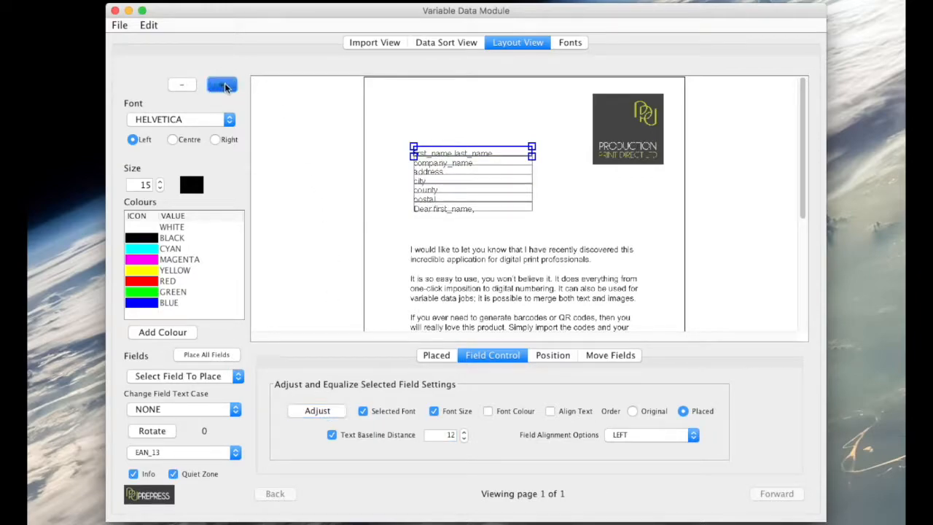
drag(805, 166, 805, 186)
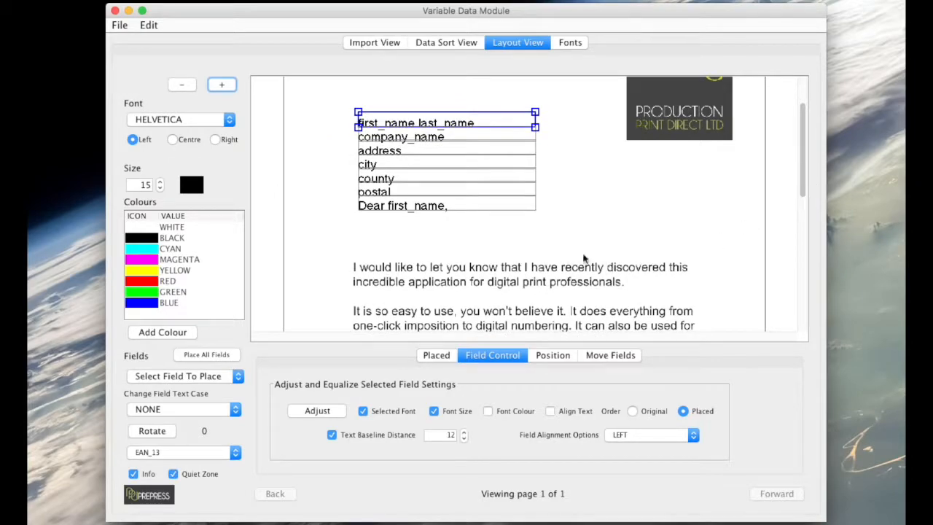
click(317, 411)
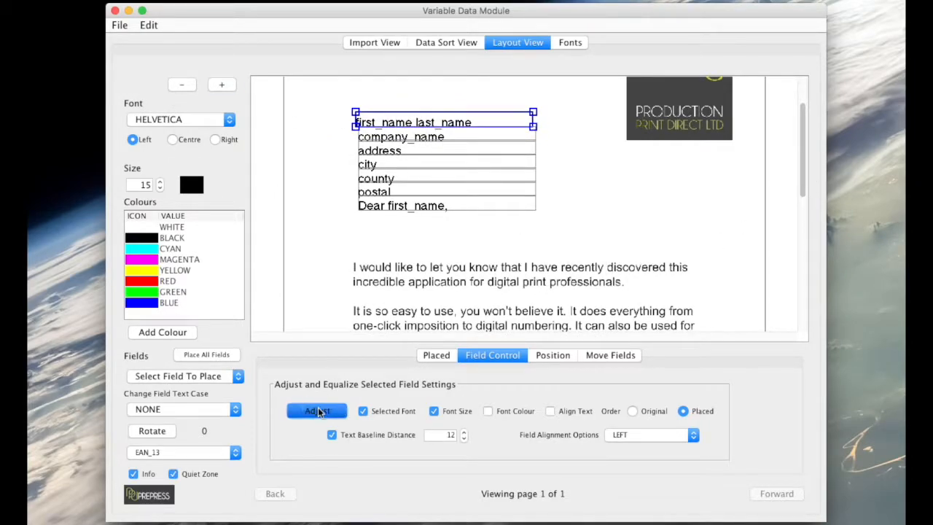
click(554, 355)
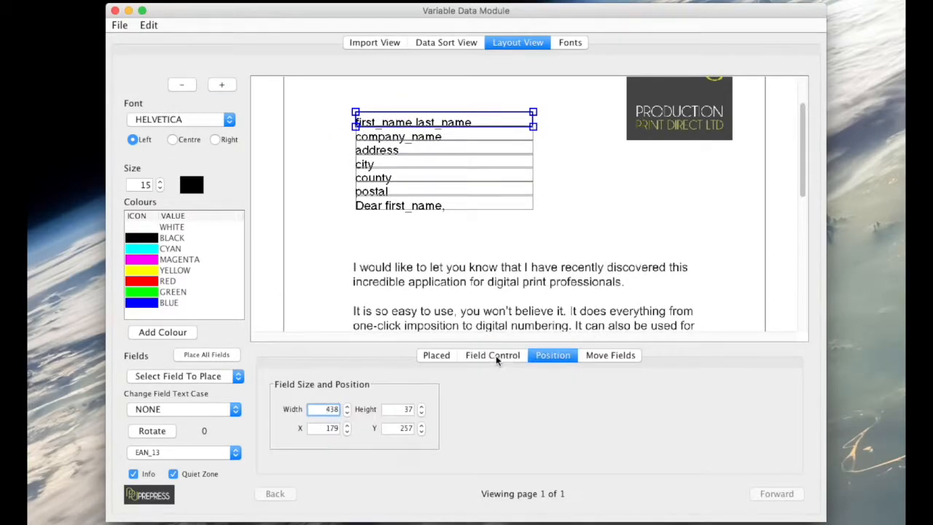
click(496, 357)
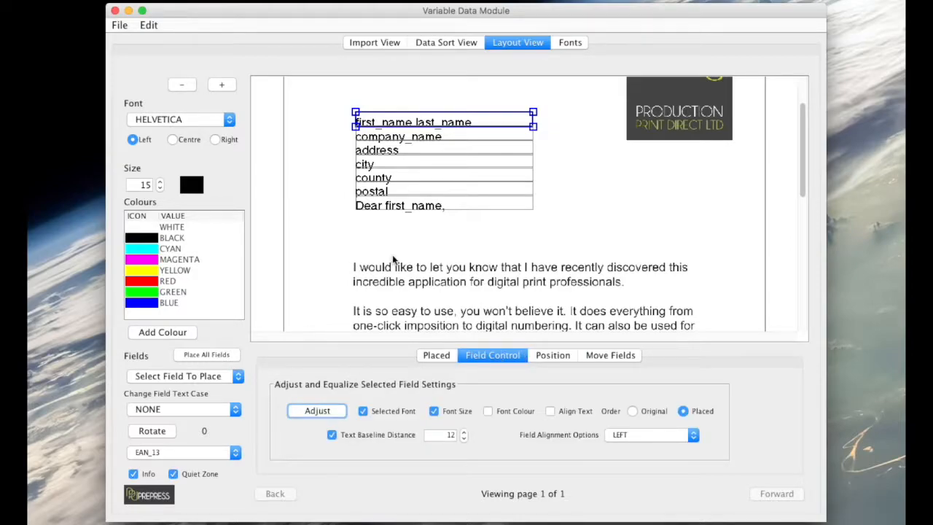
click(540, 357)
click(348, 431)
click(348, 431)
click(493, 355)
click(318, 411)
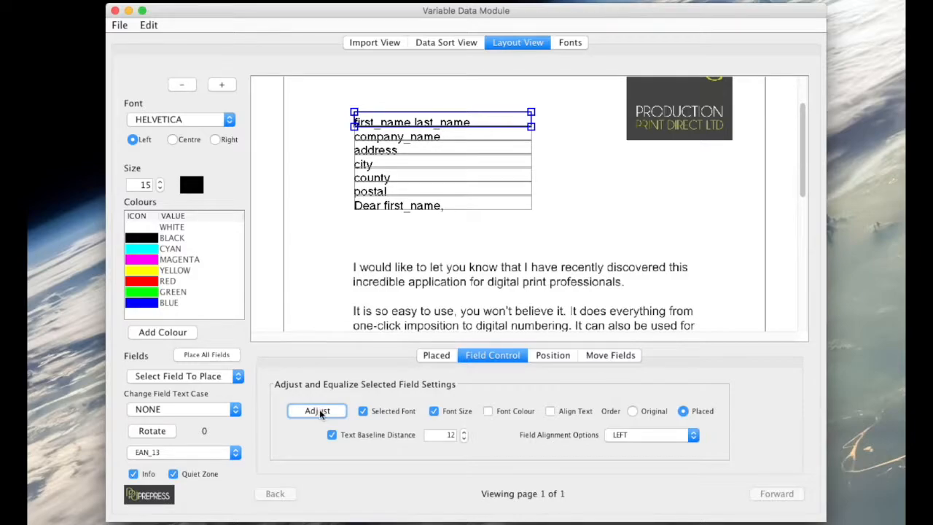
- Set the name field's font to HELVETICA_BOLD
click(182, 119)
click(179, 192)
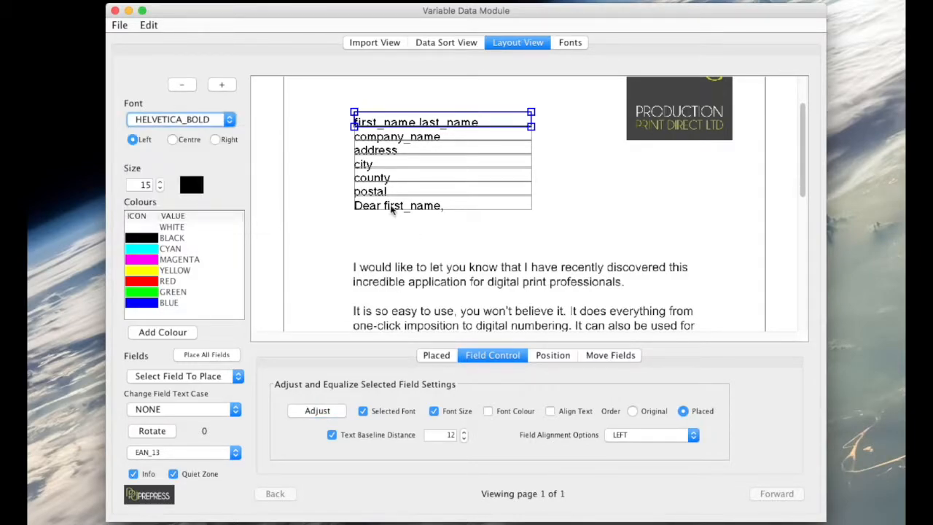
- Move the greeting field to just above the first paragraph at X 175, Y about 562, and set its font to HELVETICA_BOLD
click(390, 207)
drag(391, 208, 389, 247)
click(553, 355)
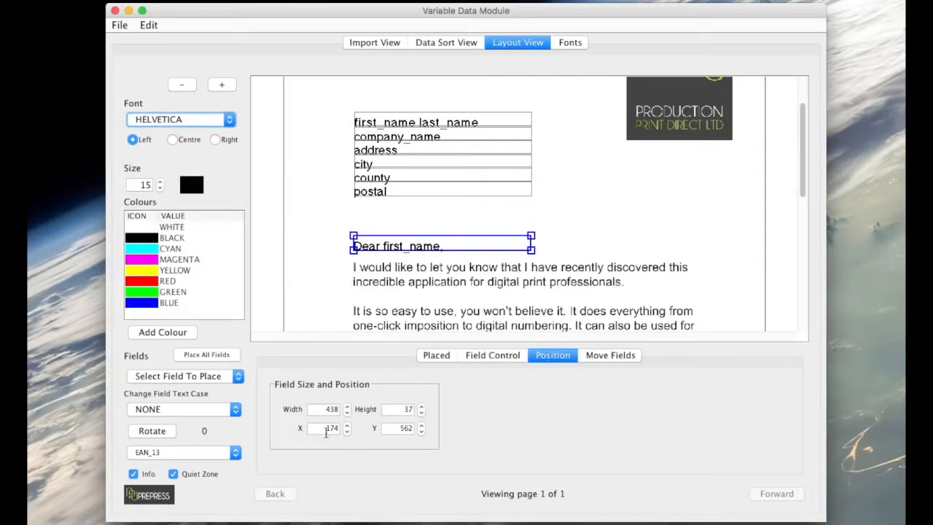
click(348, 428)
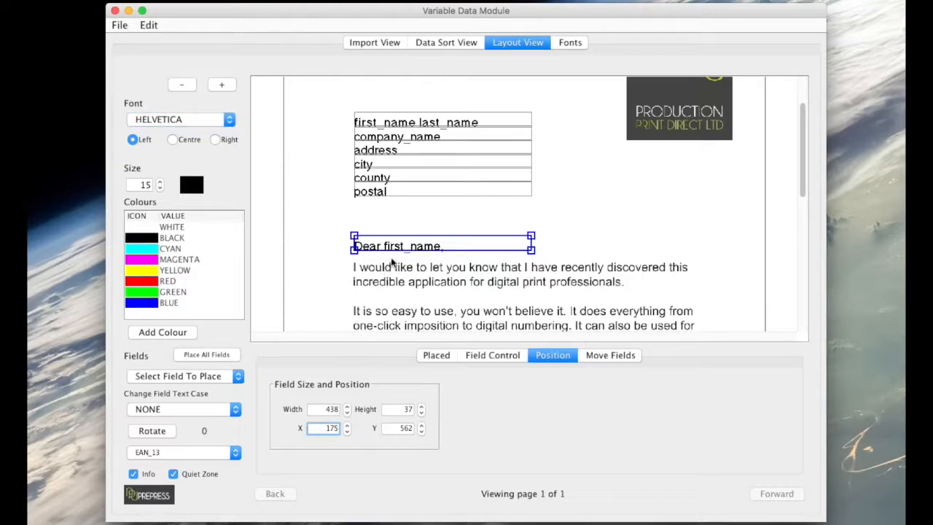
click(179, 120)
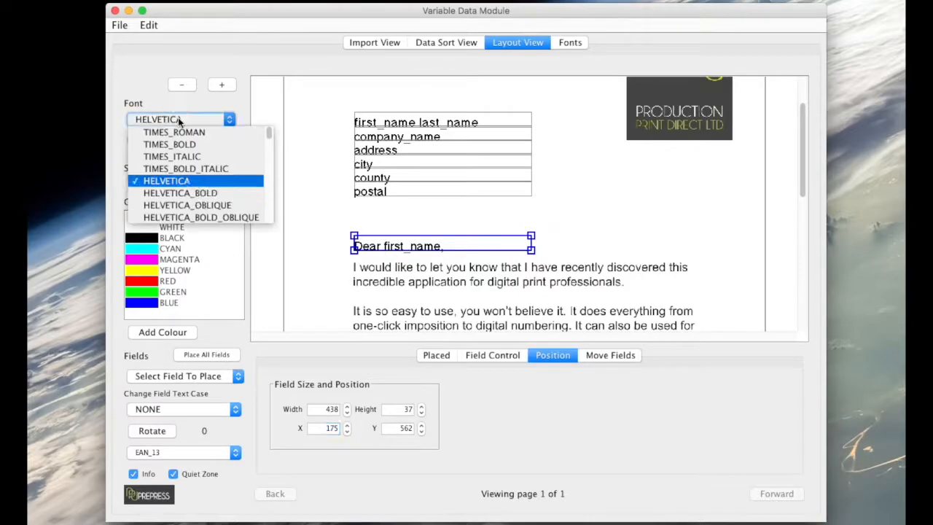
click(196, 198)
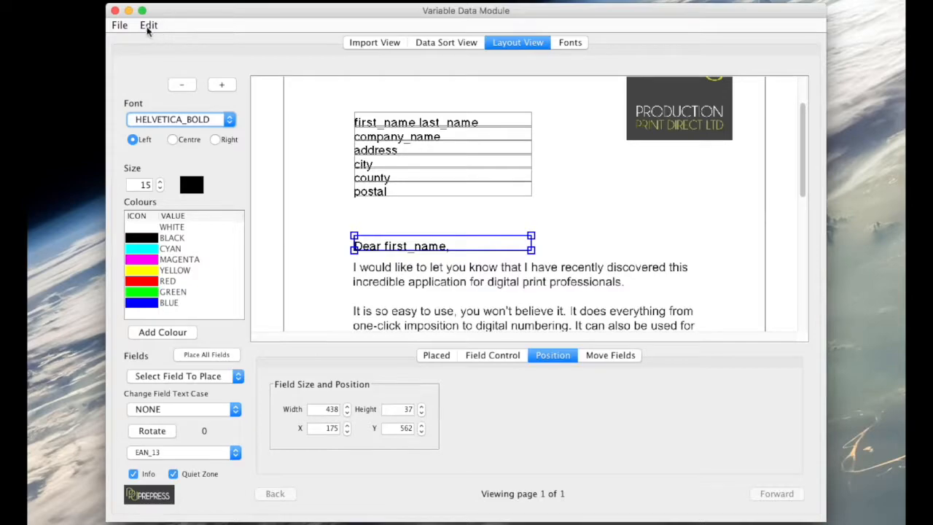
- Merge a sample letter, inspect the address block and greeting in the resulting PDF up close, and close it
click(122, 27)
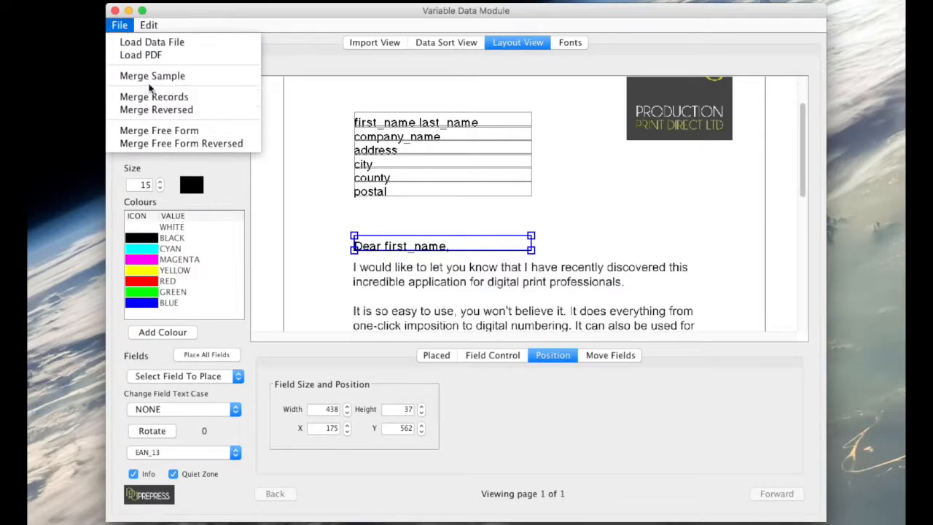
click(151, 76)
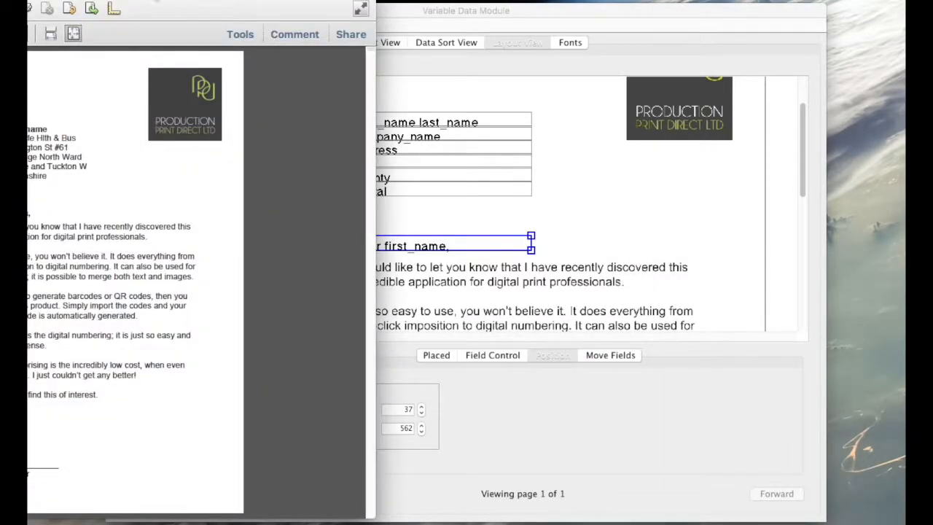
drag(155, 0, 528, 30)
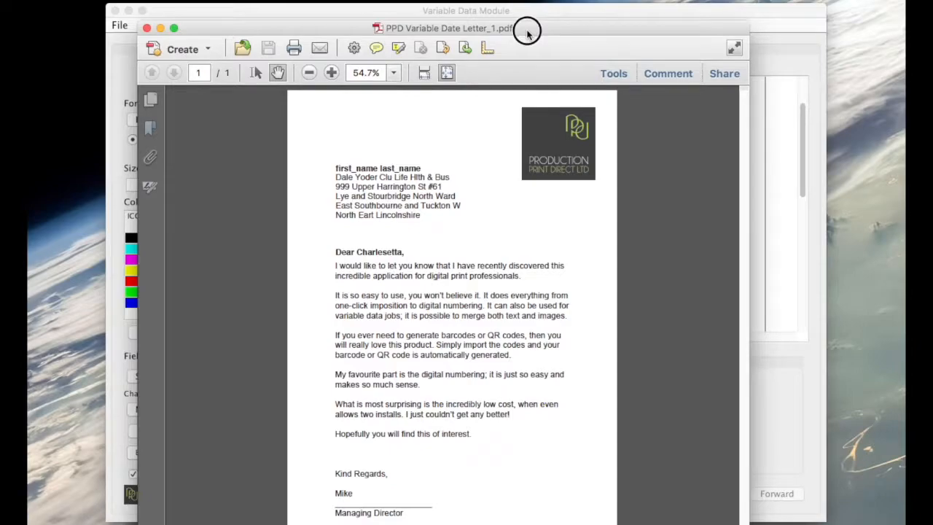
click(331, 73)
click(330, 74)
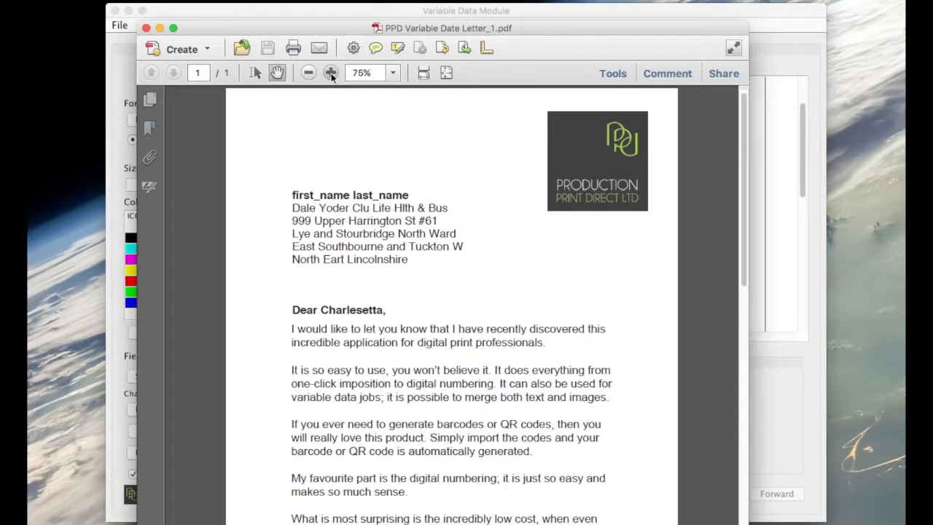
drag(365, 294, 406, 237)
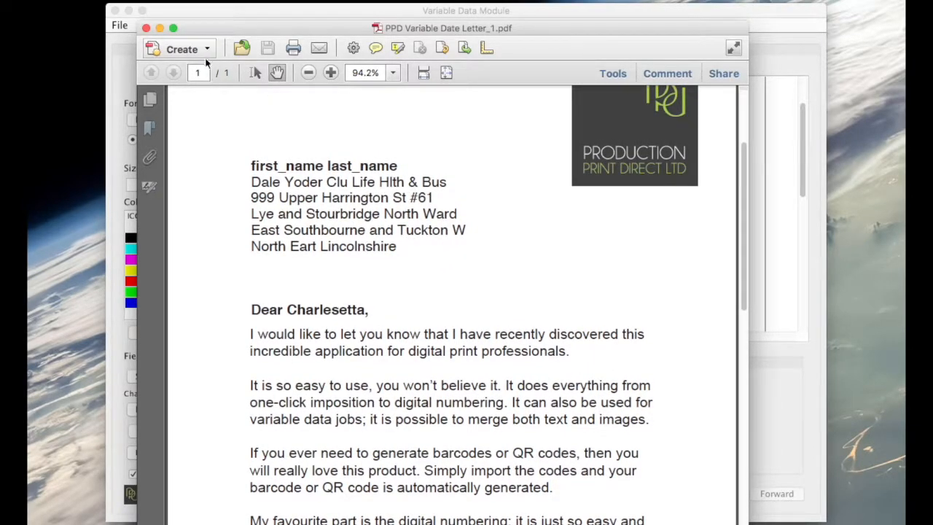
click(146, 29)
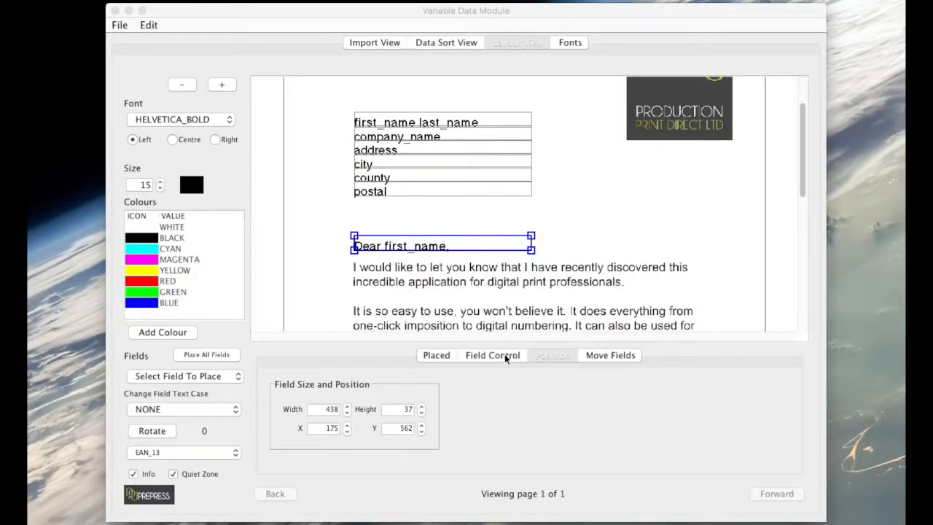
- Merge all records with the letter artwork into a PDF using Merge Records
click(120, 26)
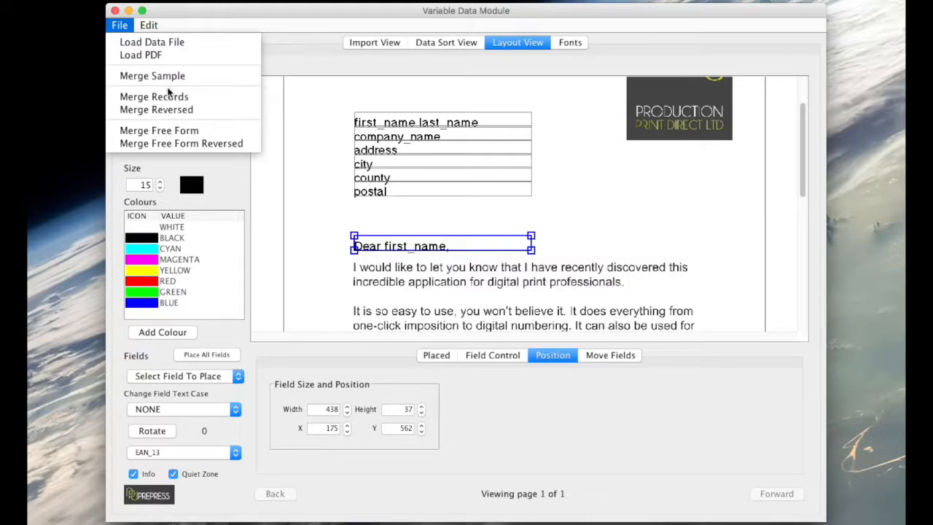
click(173, 97)
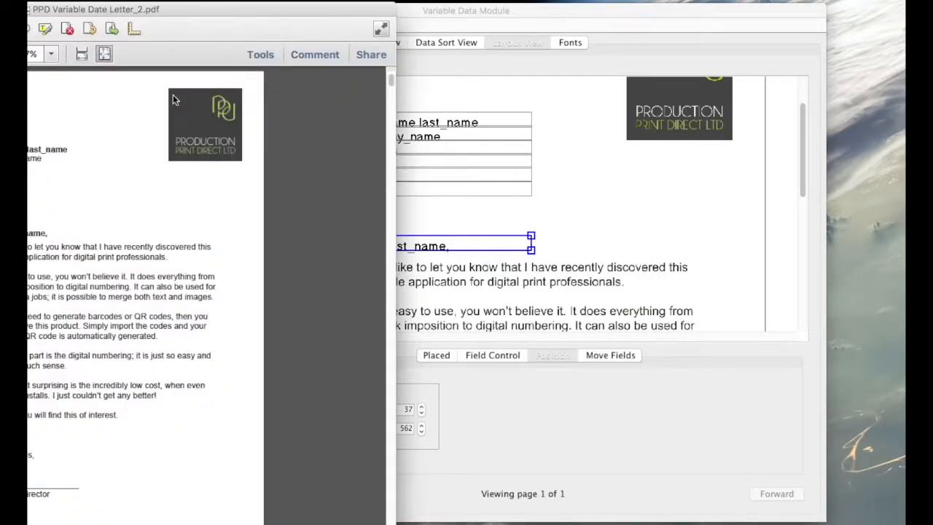
drag(145, 10, 471, 15)
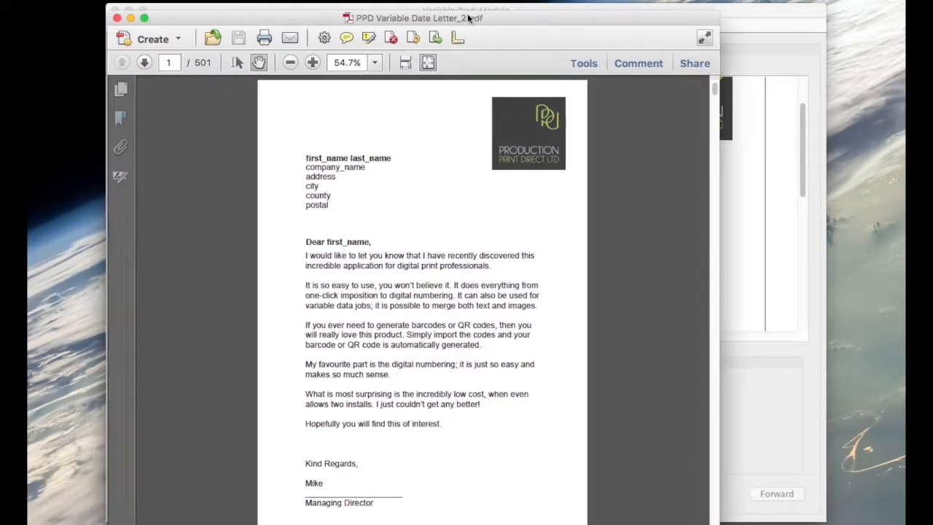
- Page through the merged letters to page 11, checking names, addresses and greetings, and close the PDF
click(145, 63)
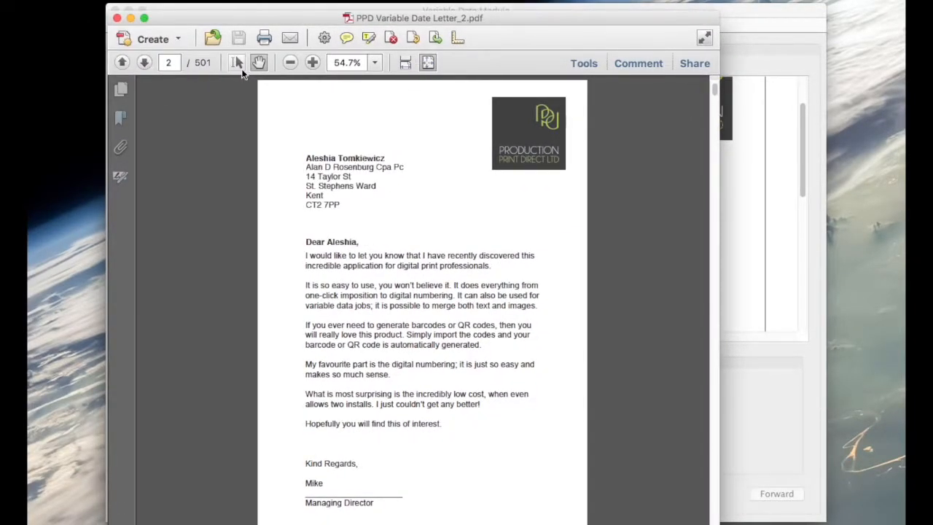
click(316, 62)
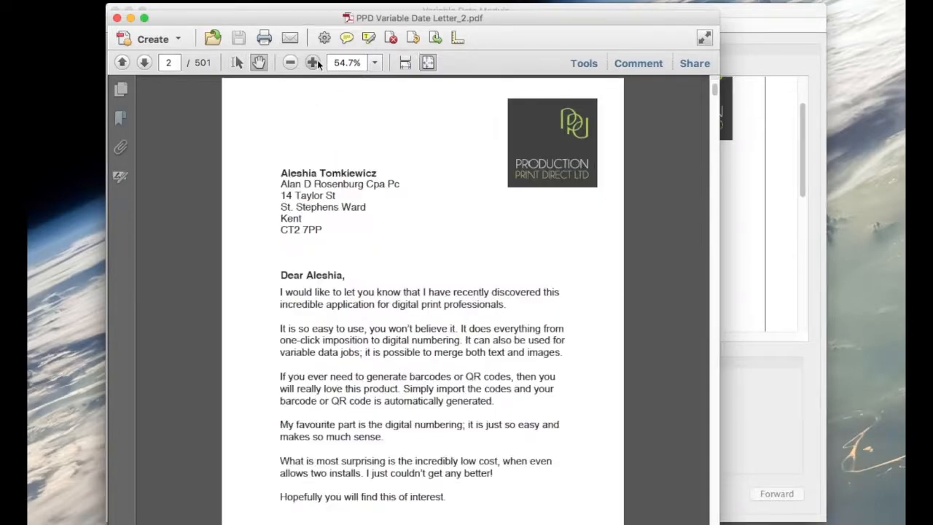
click(313, 63)
click(313, 63)
click(144, 62)
click(144, 63)
click(144, 63)
click(144, 62)
click(144, 63)
click(145, 62)
click(145, 63)
click(145, 63)
click(144, 62)
click(428, 62)
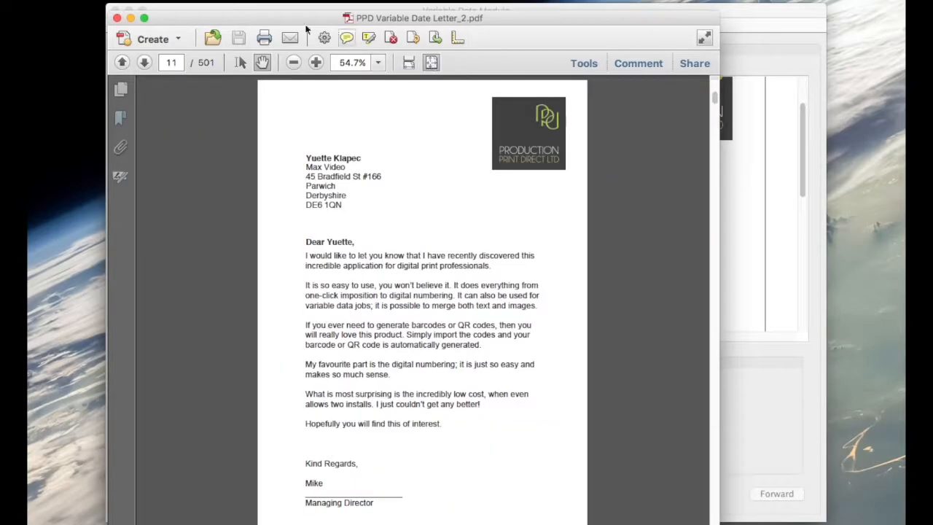
click(116, 17)
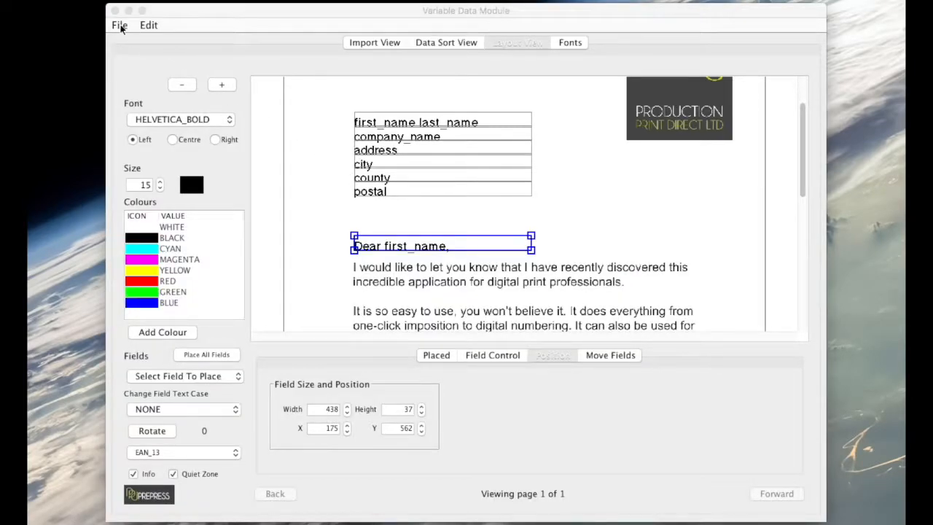
- Merge the records with Merge Free Form and browse the output PDF to page 4
click(120, 26)
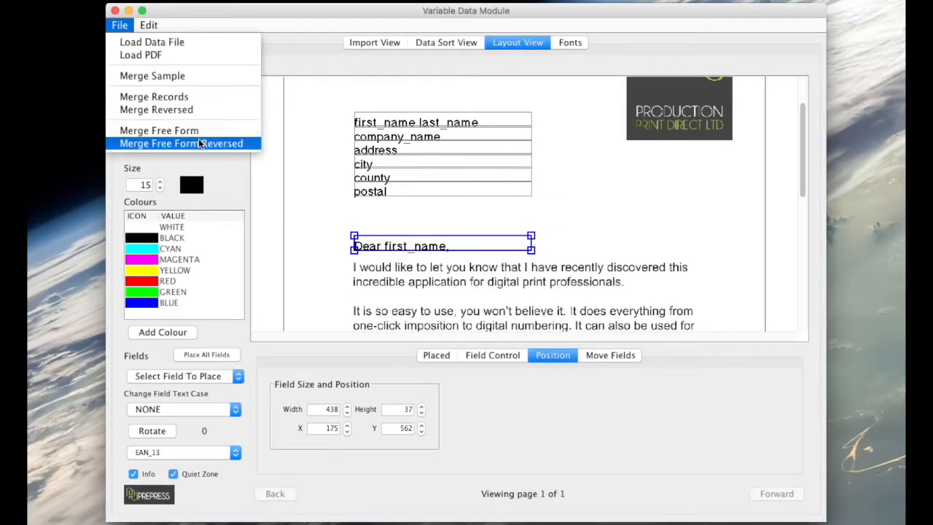
click(188, 130)
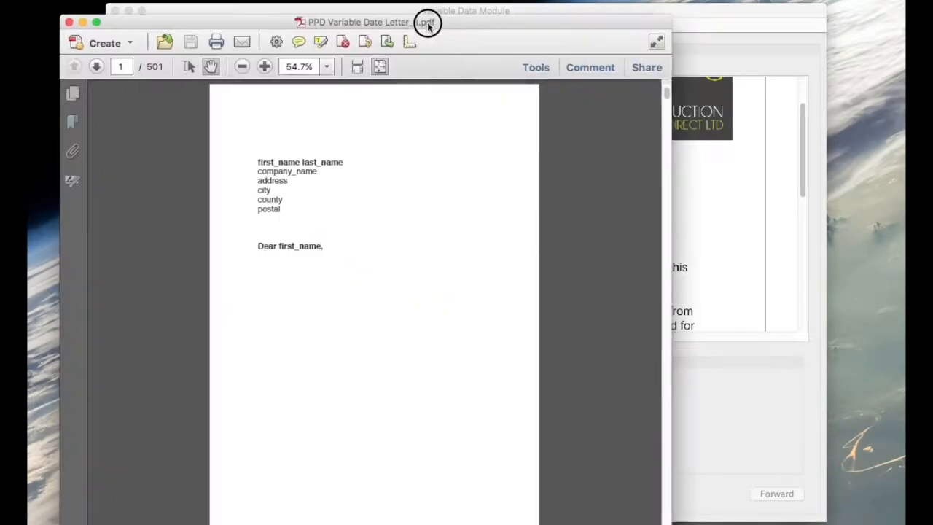
drag(428, 24, 466, 11)
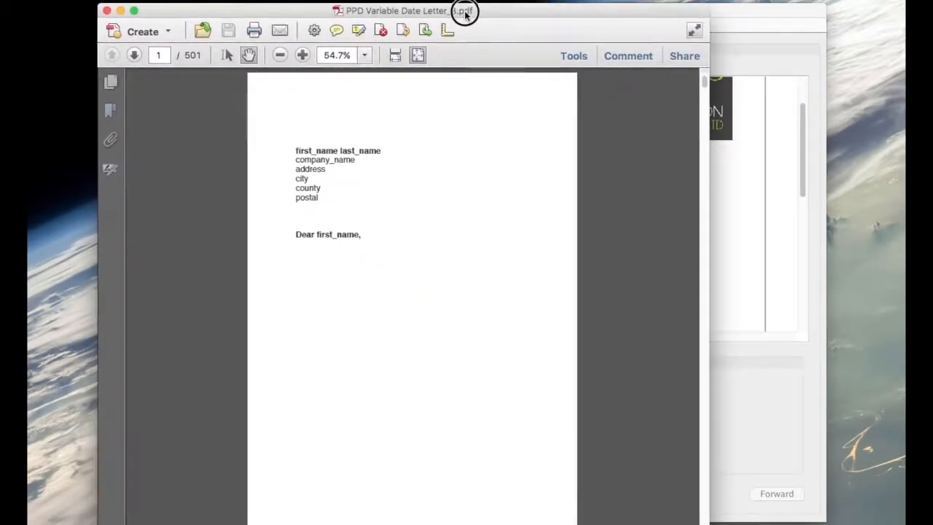
scroll(395, 154, down, 3)
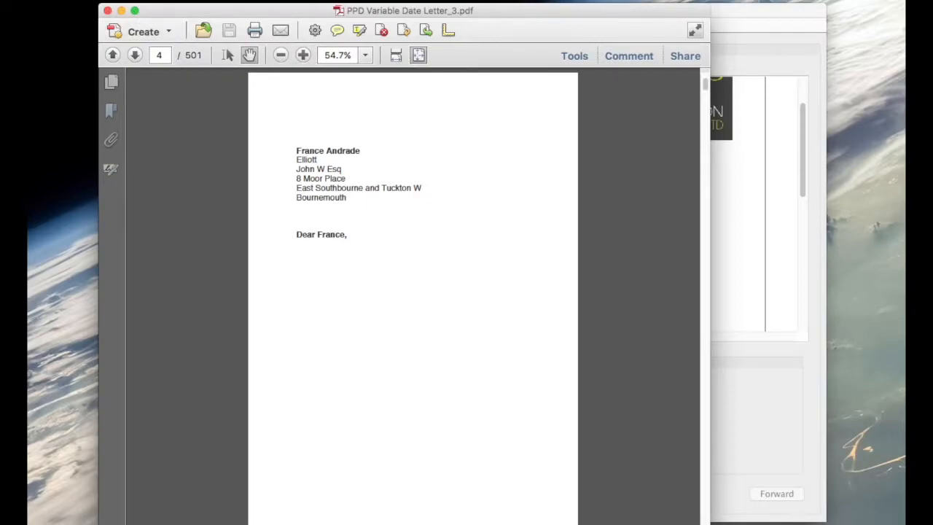
- Examine the description, file size and fonts in the document properties of PPD Variable Date Letter_3.pdf
key(super+d)
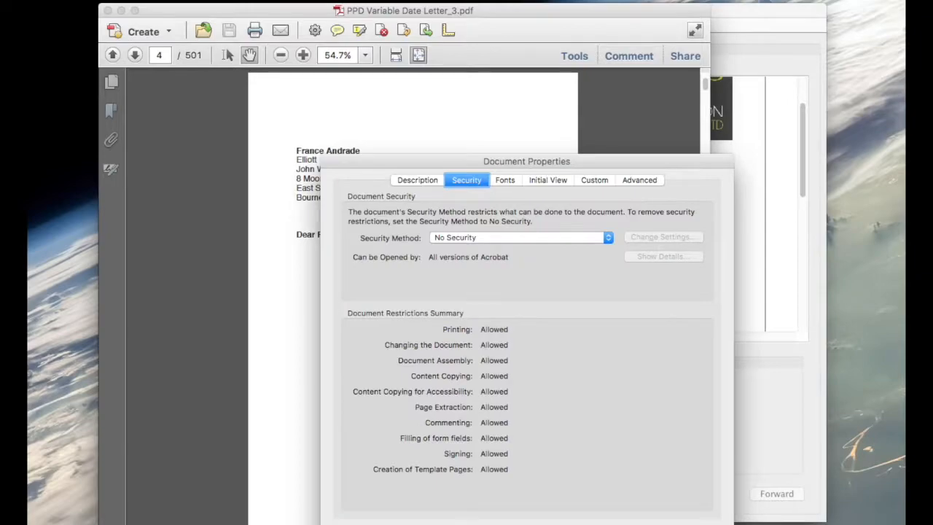
click(436, 180)
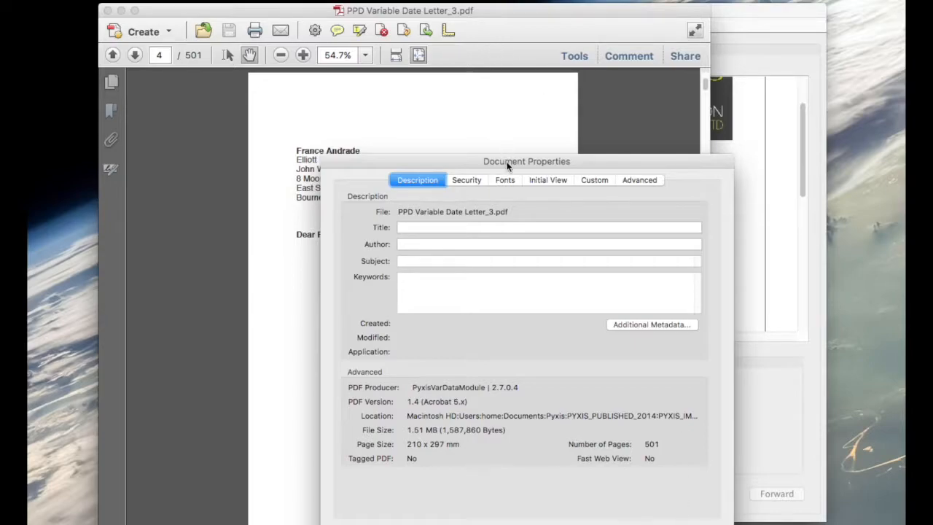
drag(506, 161, 461, 101)
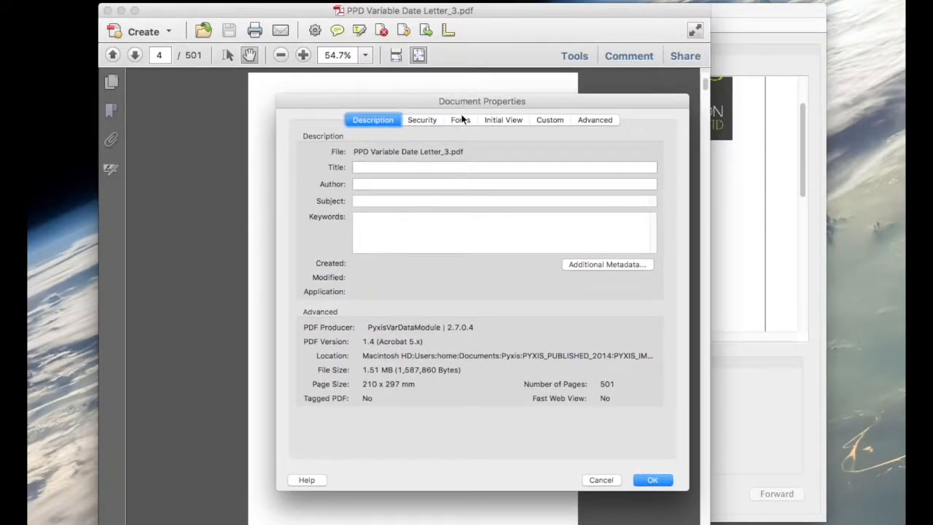
click(460, 120)
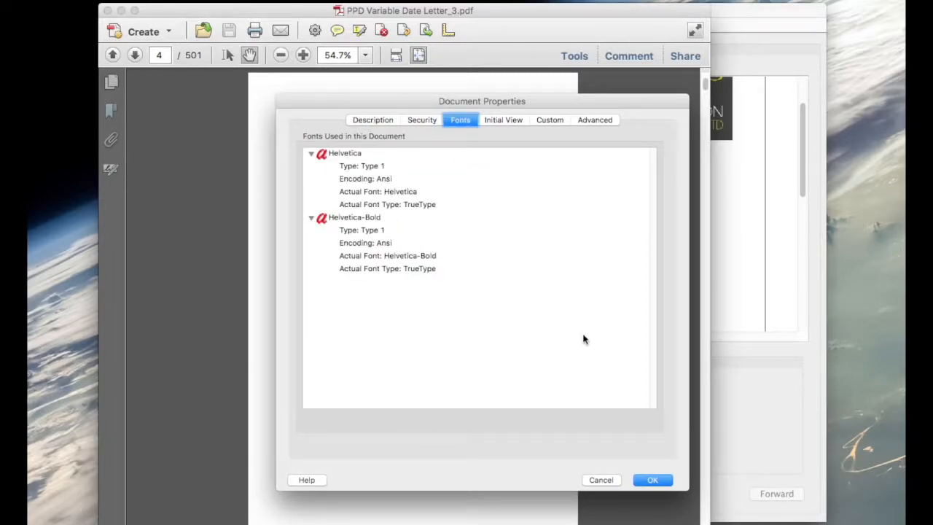
click(602, 480)
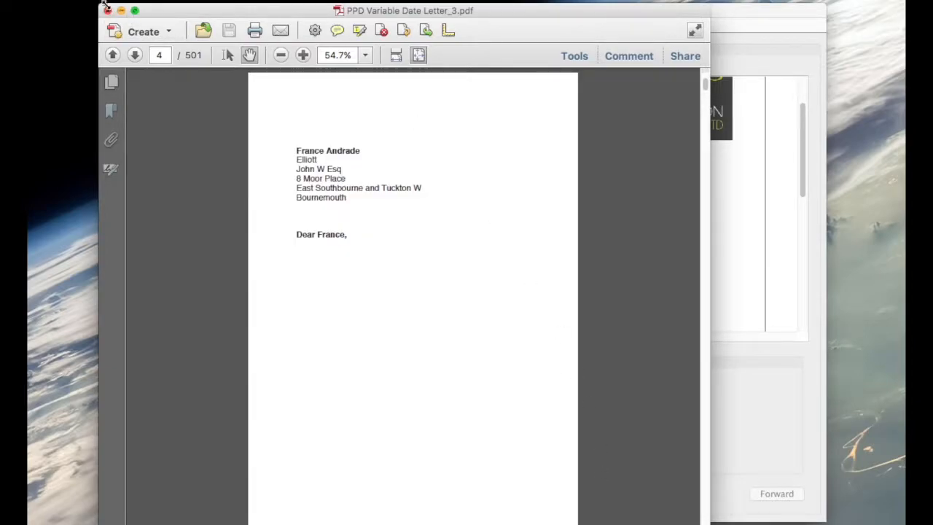
- Bring up PPD Variable Date Letter_2.pdf and examine its document properties to compare the file size
key(super+grave)
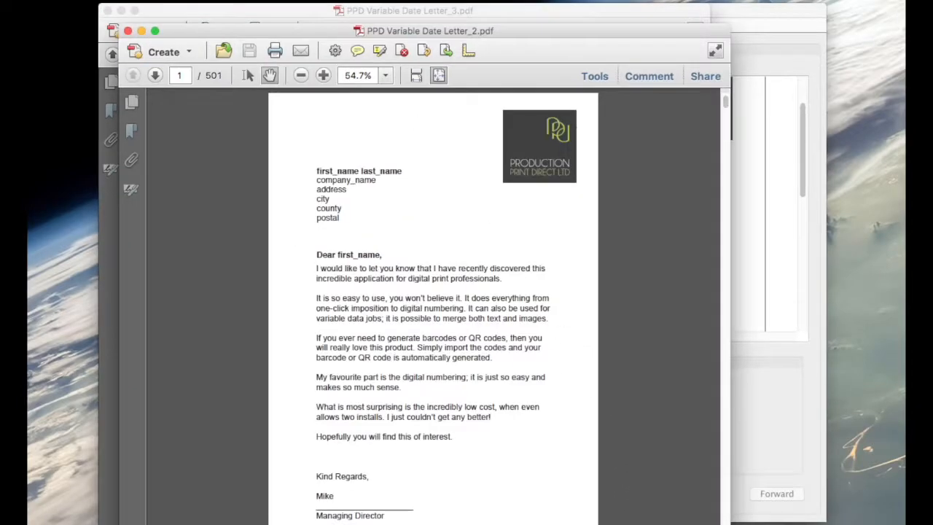
mouse_move(253, 35)
mouse_down()
mouse_move(249, 22)
mouse_move(258, 241)
mouse_move(272, 315)
mouse_move(243, 93)
mouse_move(248, 19)
mouse_up()
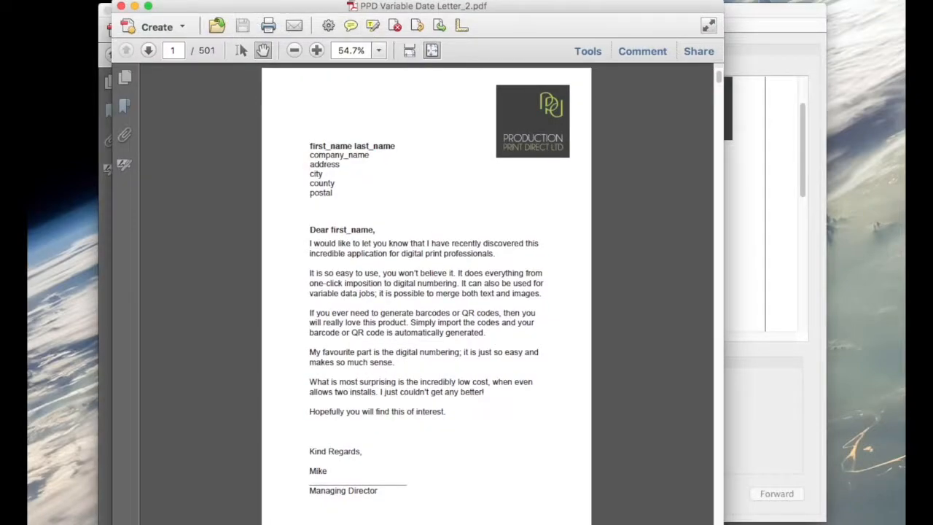
key(super+d)
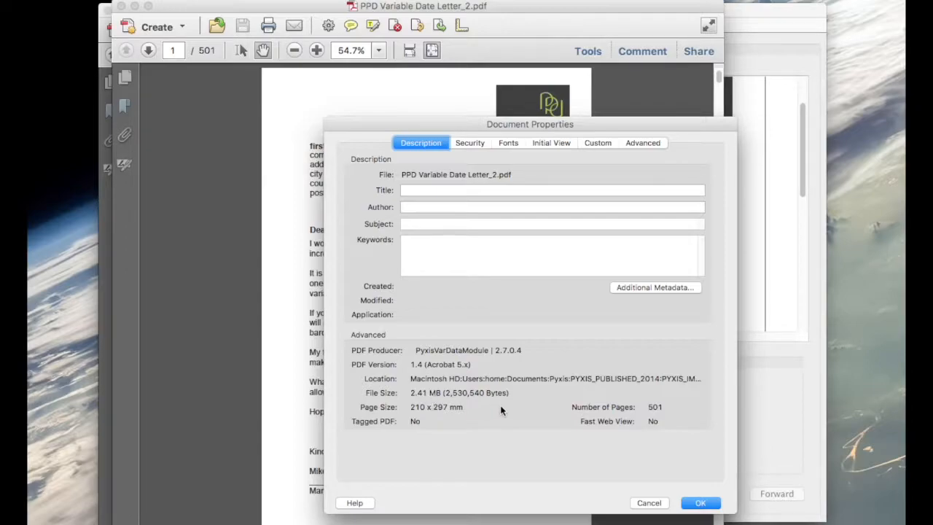
click(651, 503)
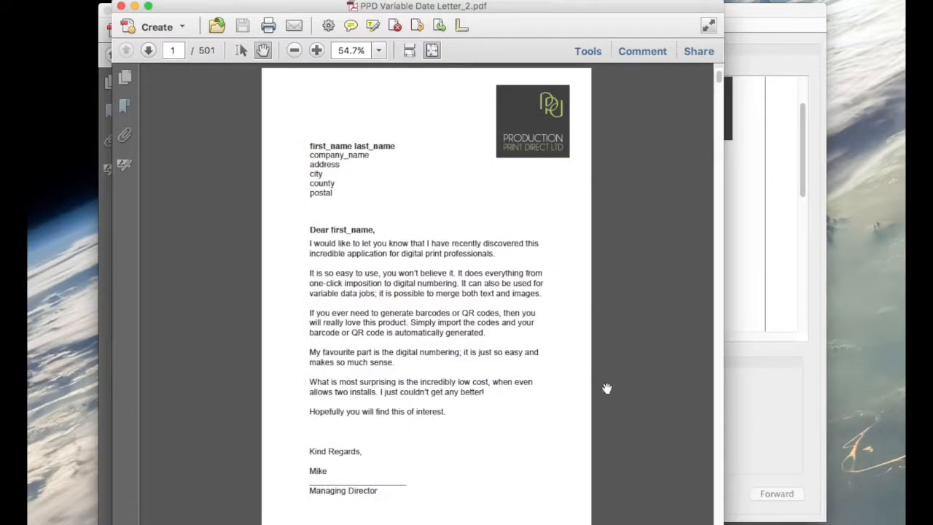
- Close both merged PDFs and the Variable Data Module, returning to the main PPD Prepress window
click(121, 6)
click(108, 10)
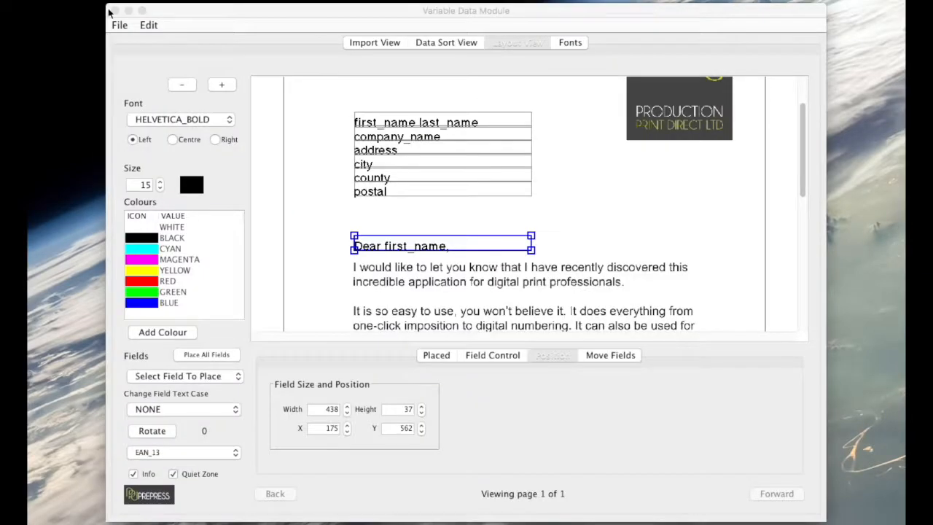
click(115, 11)
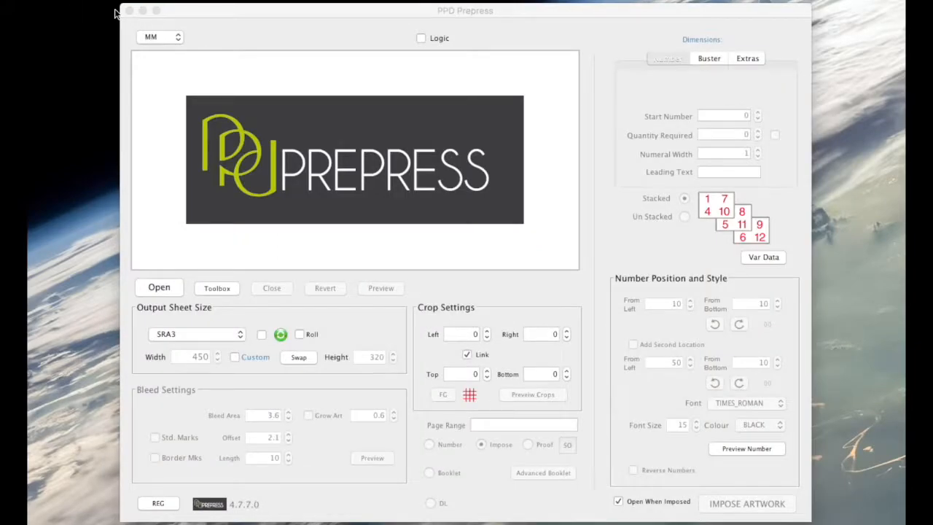